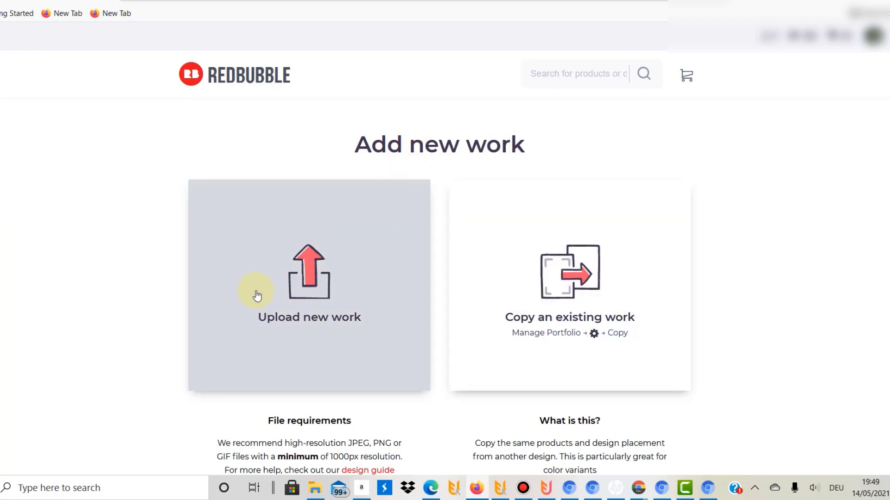
Upload the "Life Is Best When You're Camping" design image as a new work.
{"action": "left_click", "coordinate": [257, 296]}
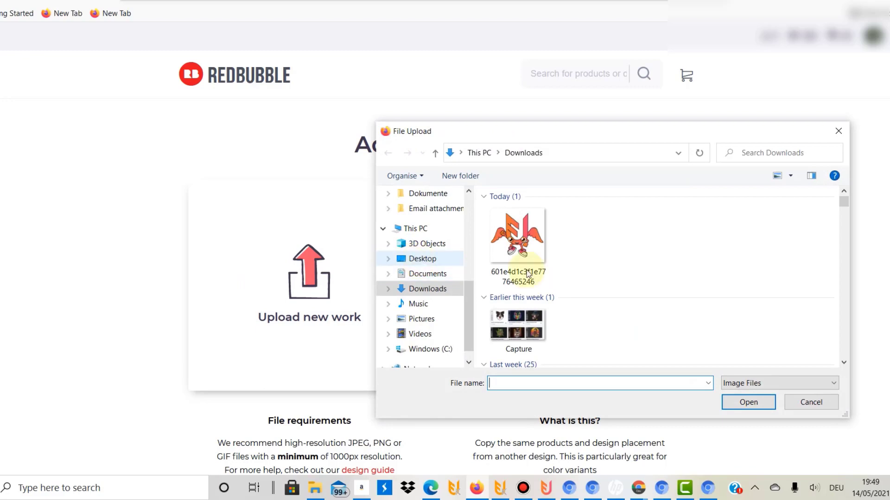
{"action": "scroll", "coordinate": [844, 293], "scroll_direction": "down", "scroll_amount": 10}
{"action": "double_click", "coordinate": [729, 306]}
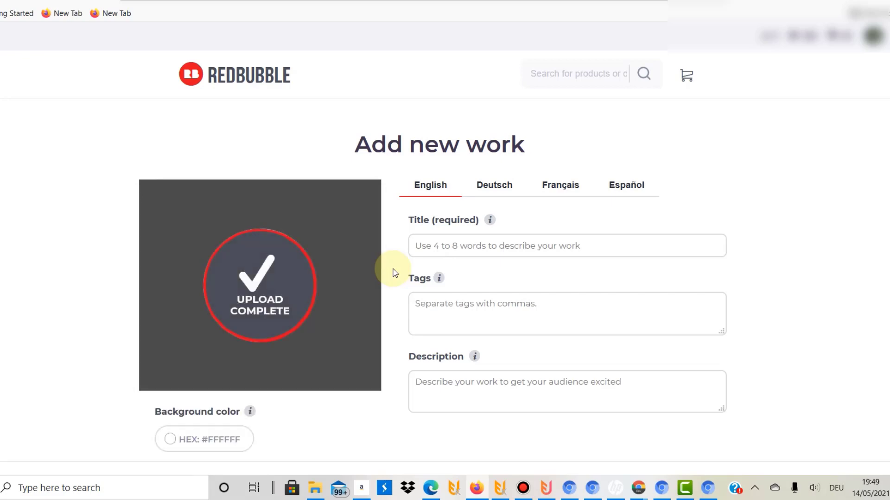
{"action": "mouse_move", "coordinate": [287, 292]}
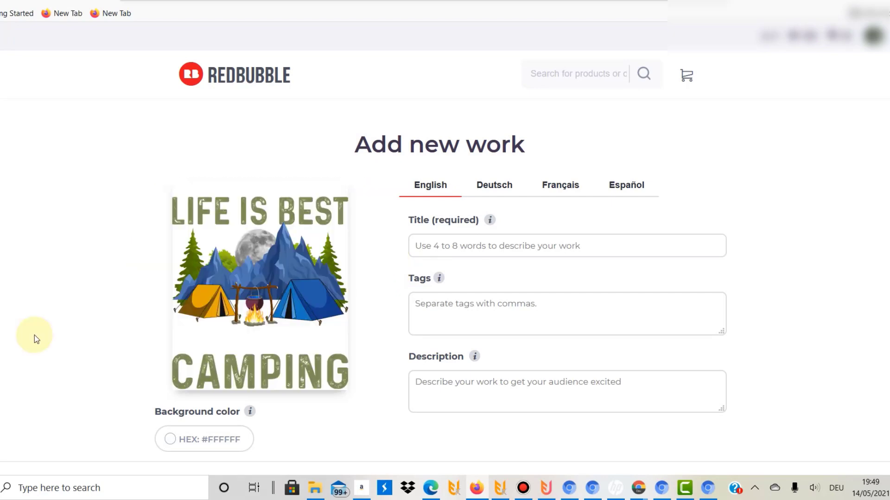
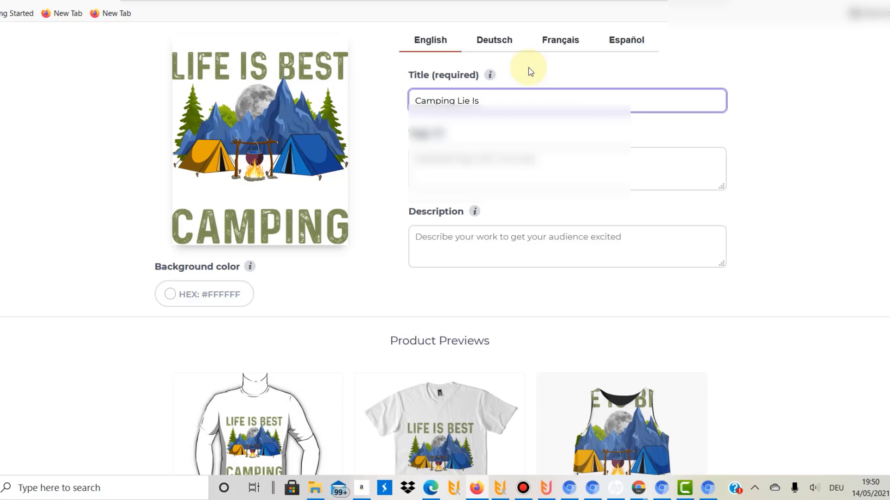
Complete the English title as "Camping Life Is Best Camper Tent Mountains".
{"action": "type", "text": "Be"}
{"action": "key", "text": "BackSpace"}
{"action": "key", "text": "BackSpace"}
{"action": "key", "text": "BackSpace"}
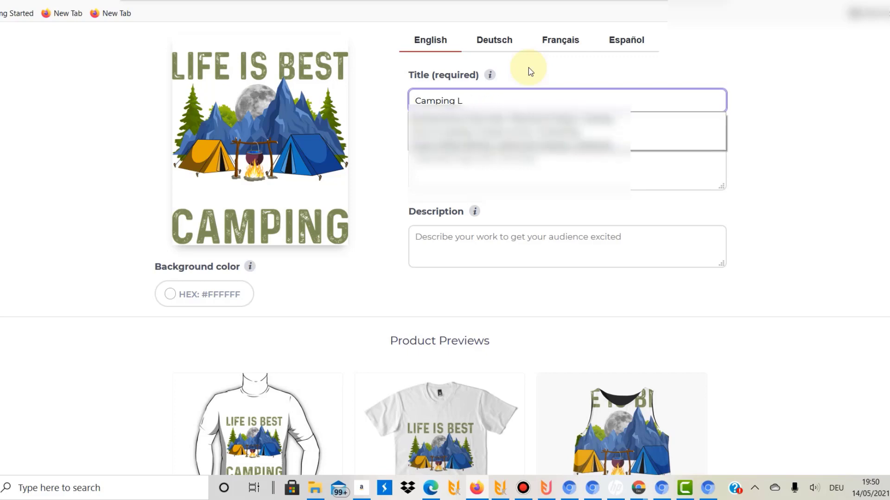
{"action": "type", "text": "fe Is Best"}
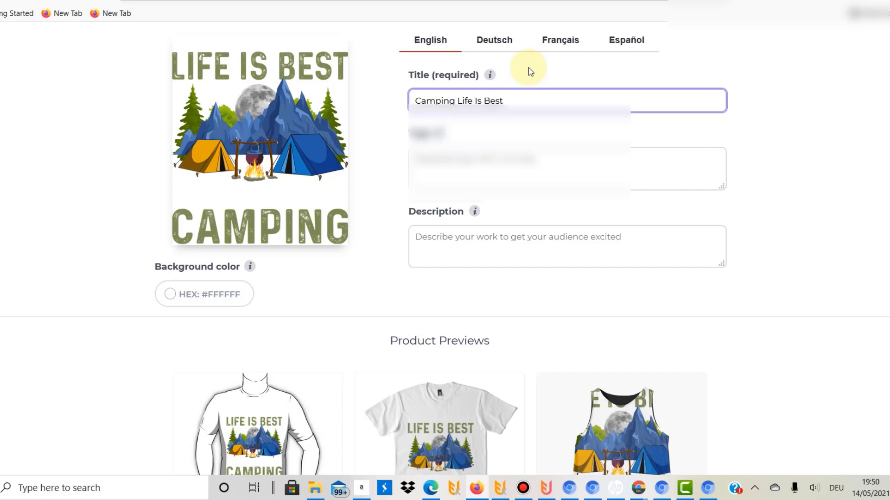
{"action": "type", "text": " Camper Tent"}
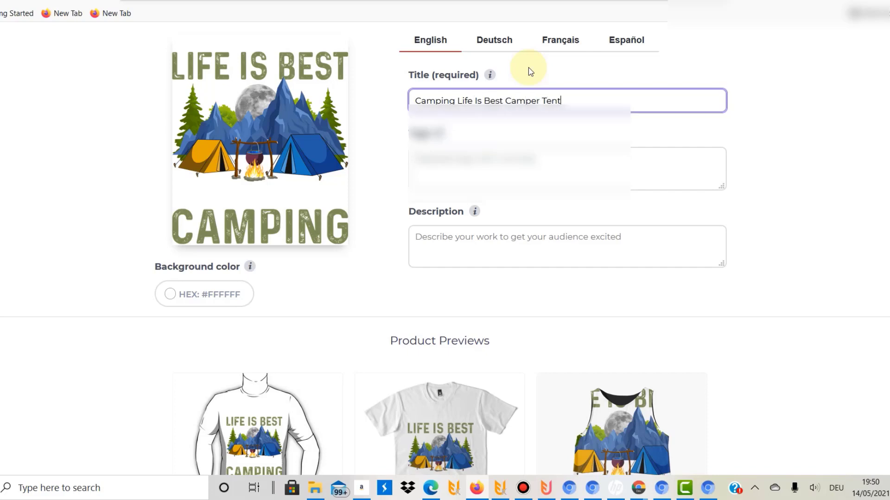
{"action": "type", "text": " Mountains"}
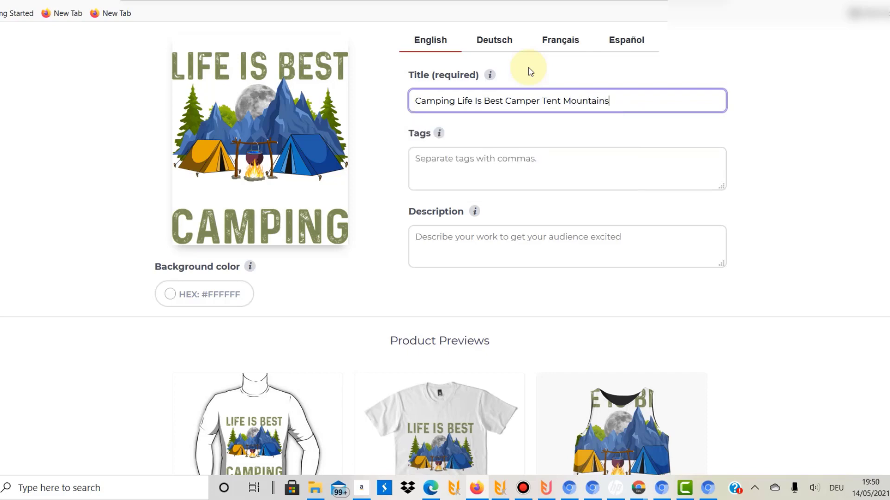
Enter the tags "camping,tent,mountains,wanderlust,outdoor" for the work.
{"action": "key", "text": "Tab"}
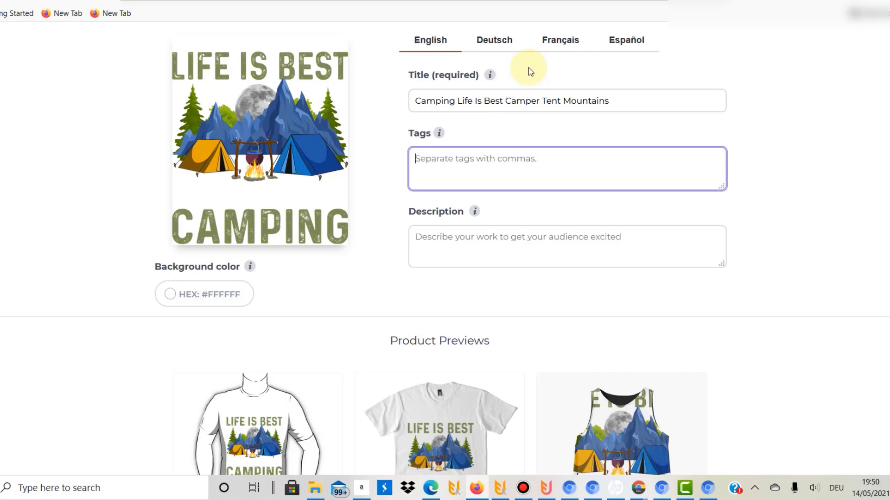
{"action": "type", "text": "camping,carav"}
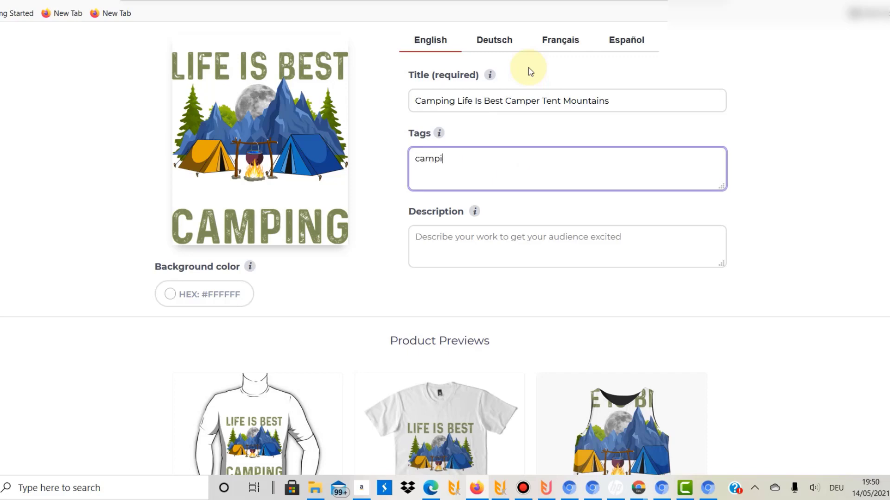
{"action": "key", "text": "BackSpace"}
{"action": "key", "text": "BackSpace"}
{"action": "key", "text": "BackSpace"}
{"action": "key", "text": "BackSpace"}
{"action": "key", "text": "BackSpace"}
{"action": "type", "text": "tent,mountains,wand"}
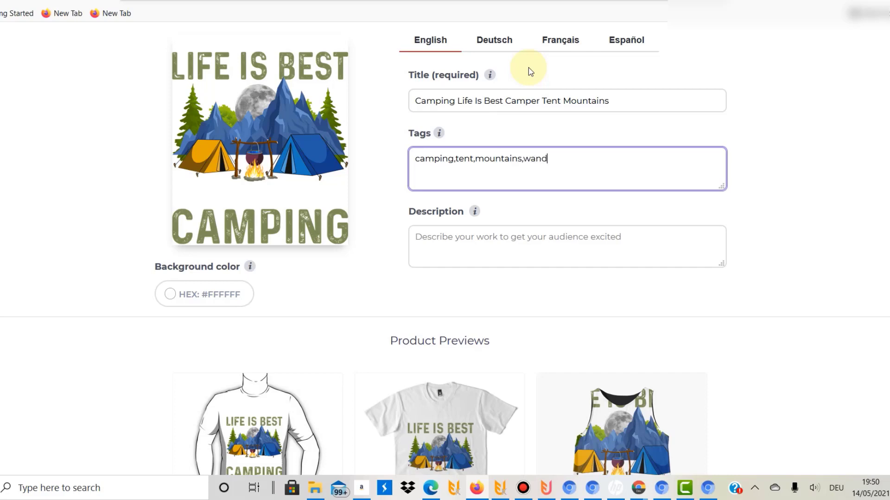
{"action": "type", "text": "erlust,outdoor"}
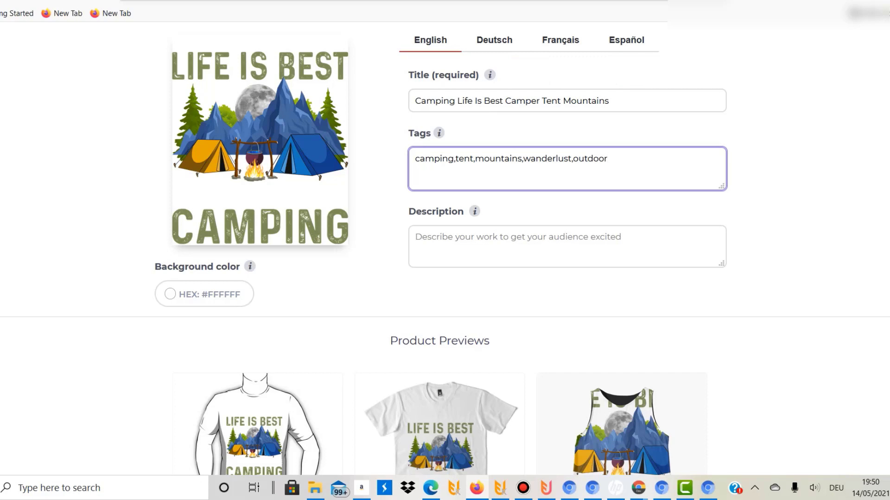
Enter the description "Add some fun to your camping wardrobe with this awesome design that is perfect for everybody who loves camping.".
{"action": "scroll", "coordinate": [444, 248], "scroll_direction": "down", "scroll_amount": 3}
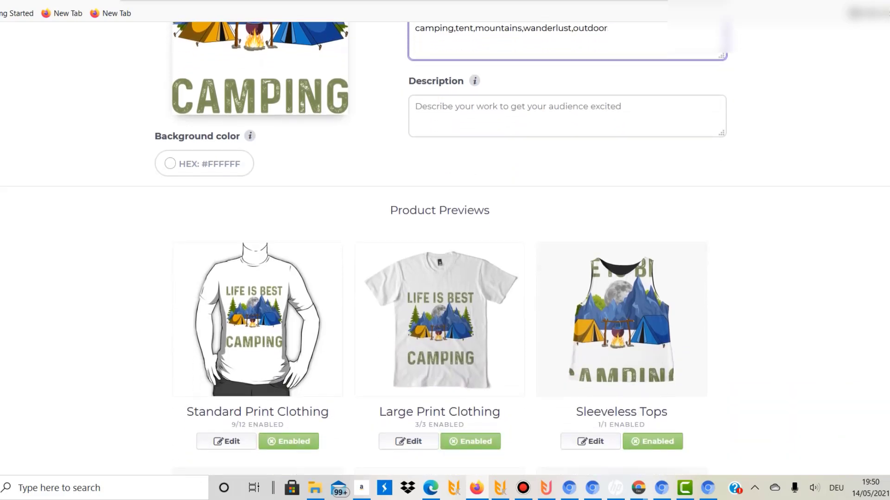
{"action": "left_click", "coordinate": [448, 136]}
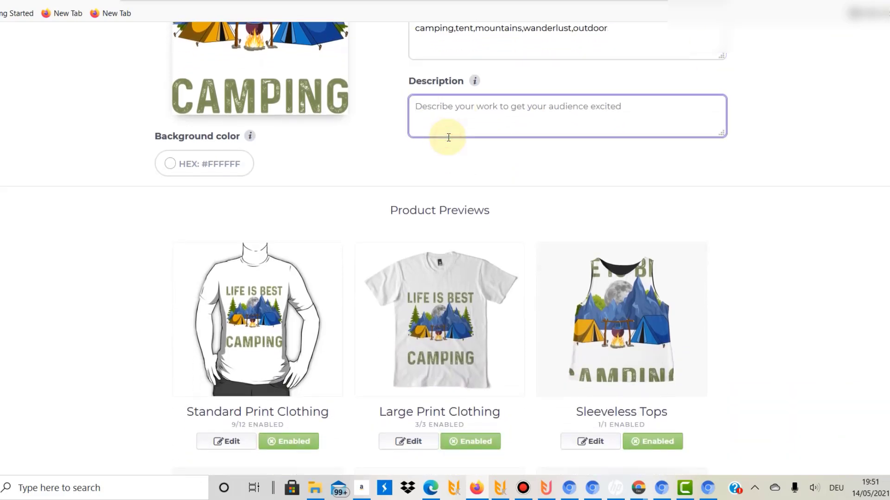
{"action": "type", "text": "Add some fun to "}
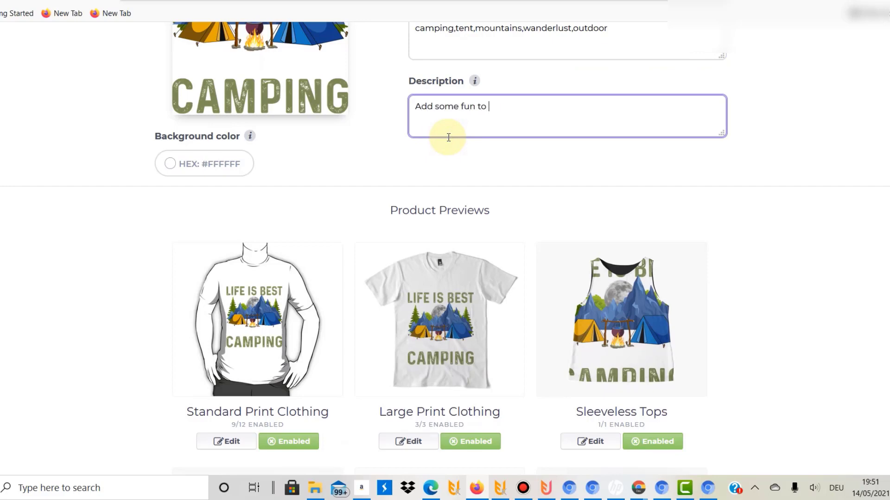
{"action": "type", "text": "your camping wardrobe with this awesome d"}
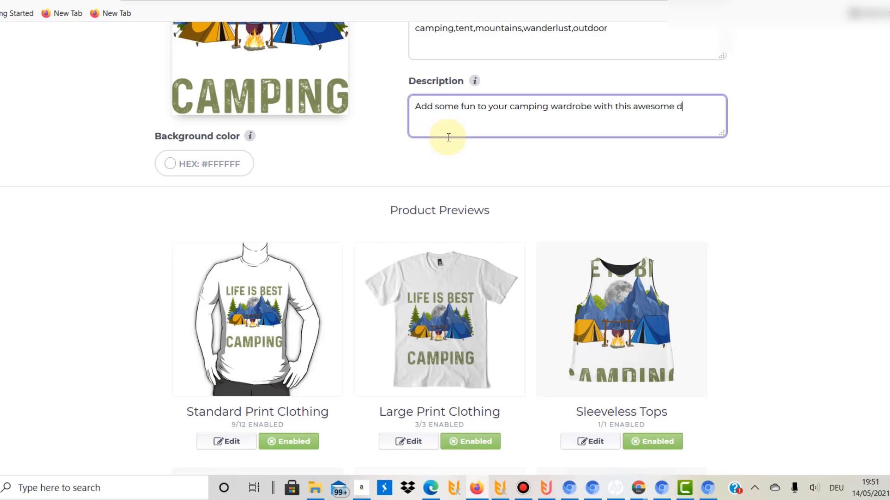
{"action": "type", "text": "esign that is perfec"}
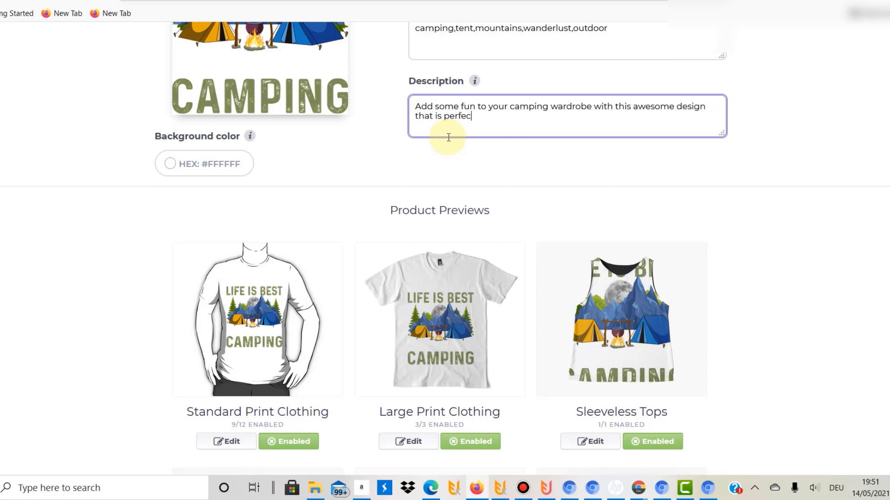
{"action": "type", "text": "t for everybody who loves camping."}
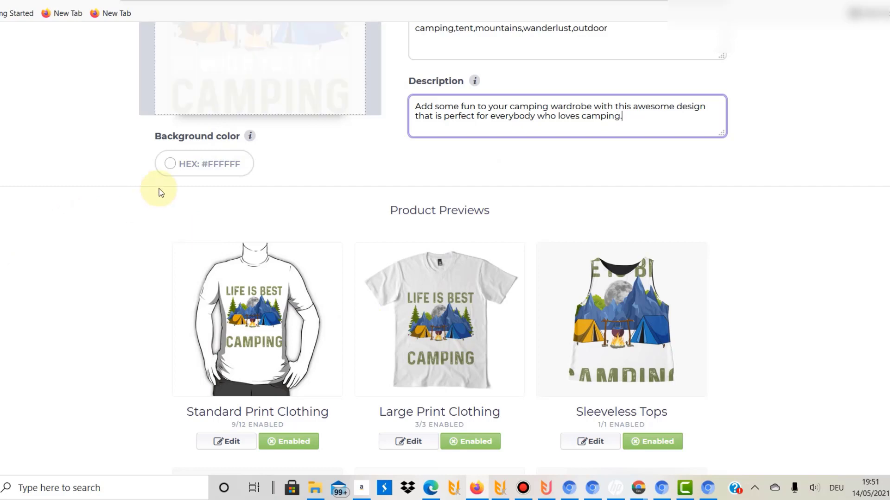
Set the design's background color to black, #000000.
{"action": "left_click", "coordinate": [190, 175]}
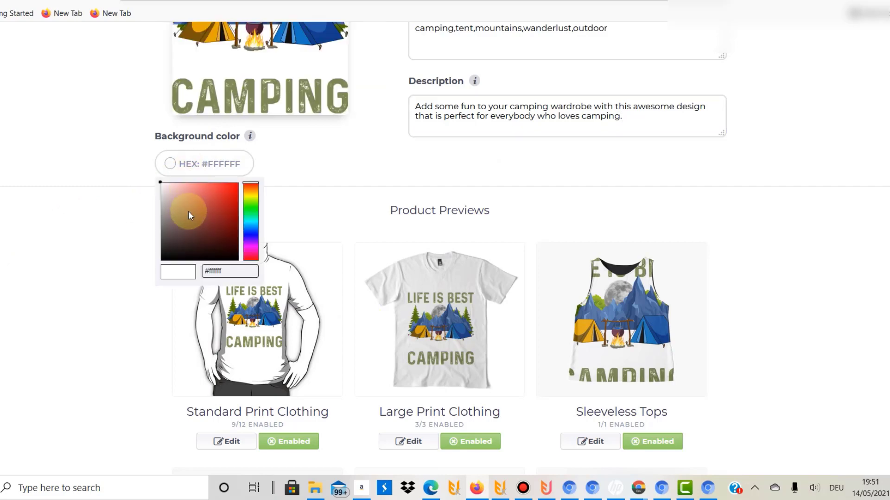
{"action": "left_click", "coordinate": [188, 211]}
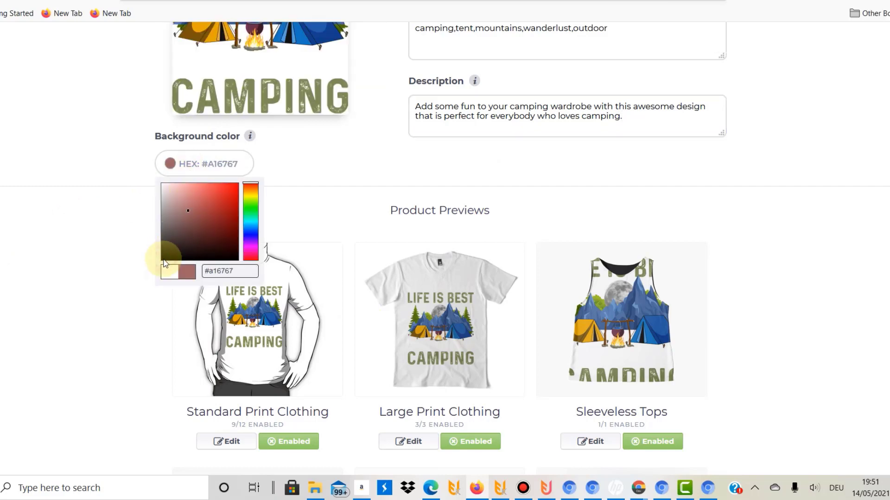
{"action": "left_click", "coordinate": [163, 259]}
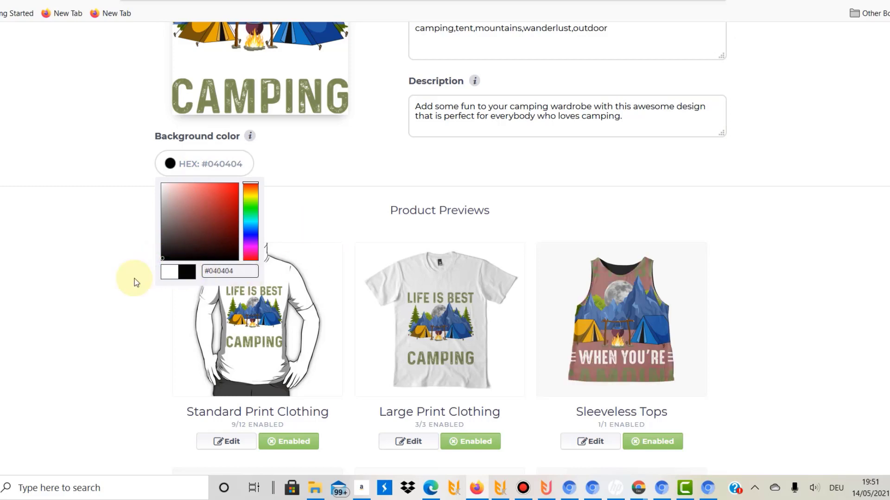
{"action": "left_click", "coordinate": [184, 271]}
Set the default color of the Essential T-Shirt under Standard Print Clothing to black.
{"action": "scroll", "coordinate": [103, 274], "scroll_direction": "down", "scroll_amount": 5}
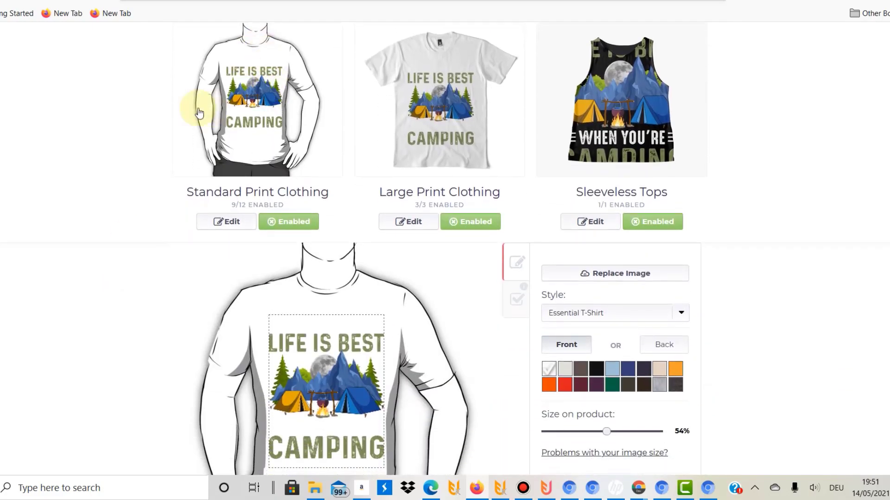
{"action": "scroll", "coordinate": [784, 74], "scroll_direction": "up", "scroll_amount": 10}
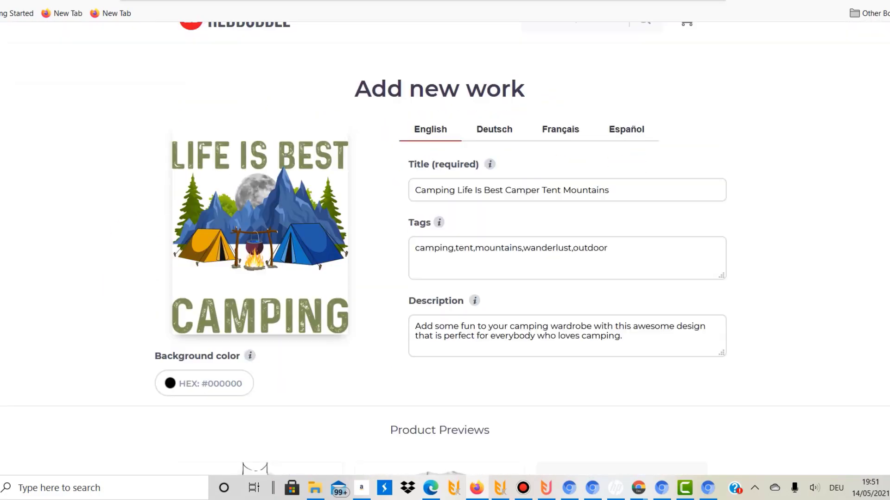
{"action": "scroll", "coordinate": [227, 153], "scroll_direction": "down", "scroll_amount": 9}
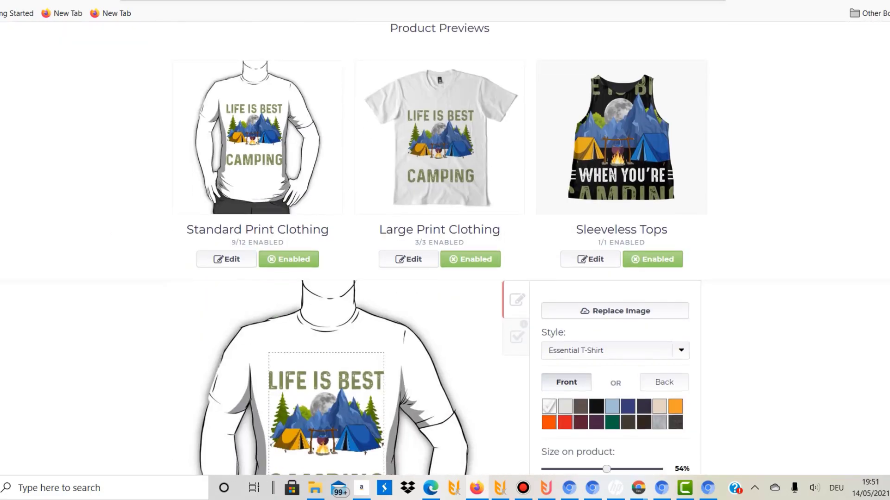
{"action": "left_click", "coordinate": [222, 258]}
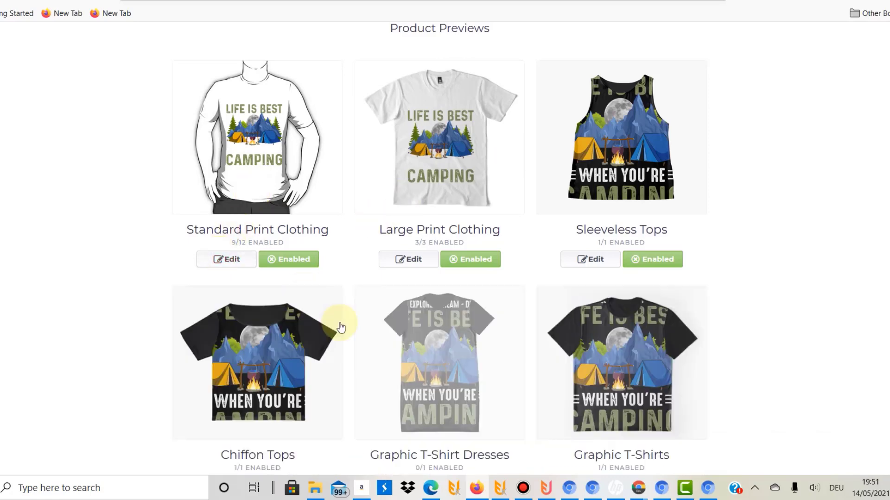
{"action": "left_click", "coordinate": [230, 265]}
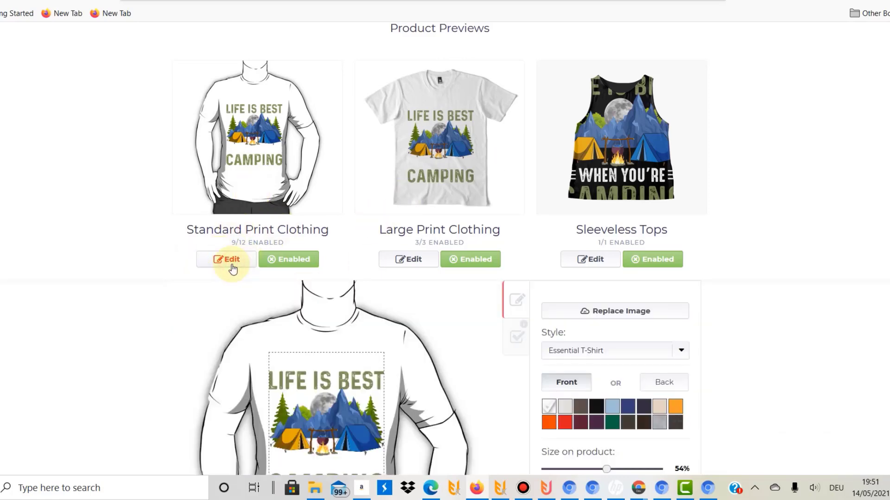
{"action": "scroll", "coordinate": [233, 269], "scroll_direction": "down", "scroll_amount": 1}
{"action": "left_click", "coordinate": [596, 369]}
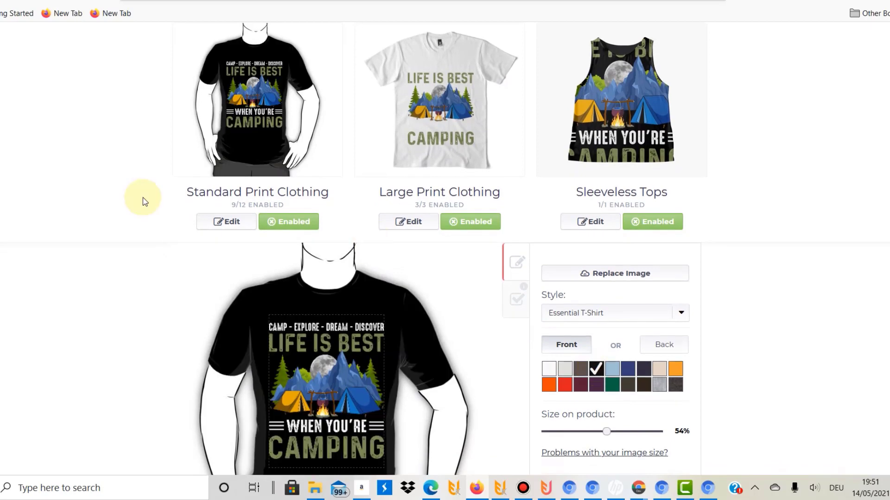
Set the Premium T-Shirt's default color under Large Print Clothing to black and apply the changes.
{"action": "left_click", "coordinate": [404, 221]}
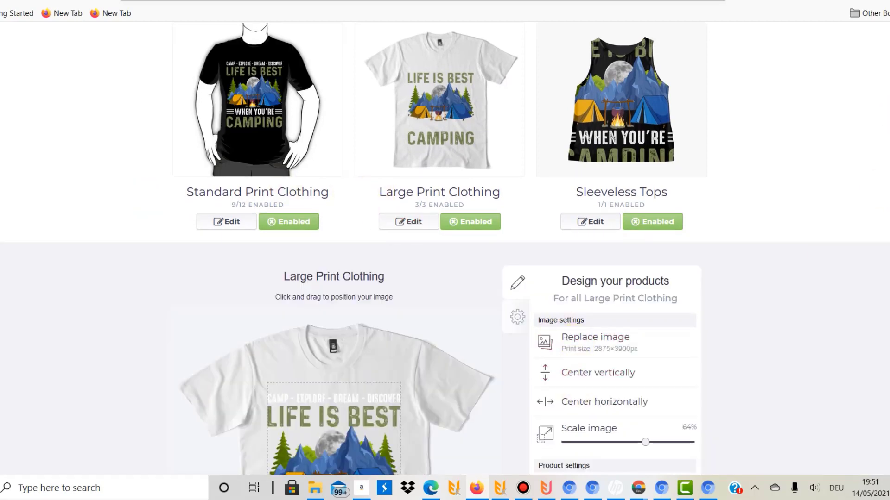
{"action": "scroll", "coordinate": [883, 116], "scroll_direction": "down", "scroll_amount": 5}
{"action": "left_click", "coordinate": [611, 258]}
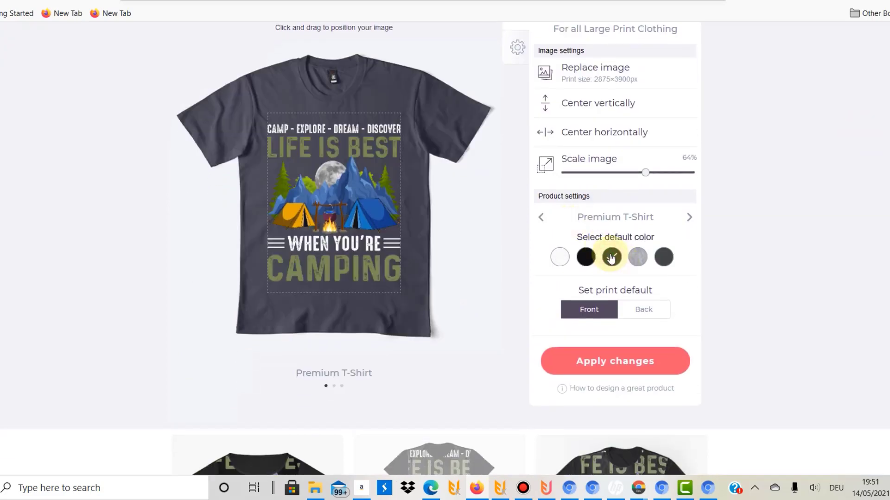
{"action": "left_click", "coordinate": [587, 257]}
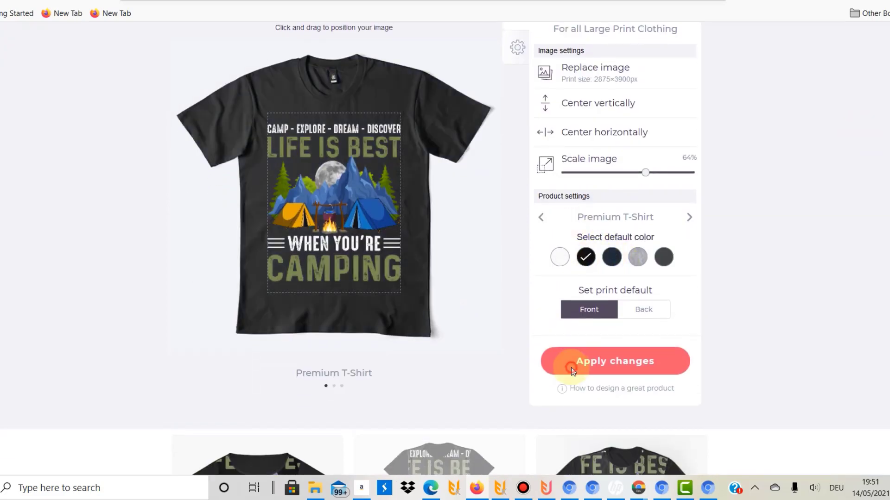
{"action": "scroll", "coordinate": [570, 368], "scroll_direction": "down", "scroll_amount": 1}
{"action": "key", "text": "Escape"}
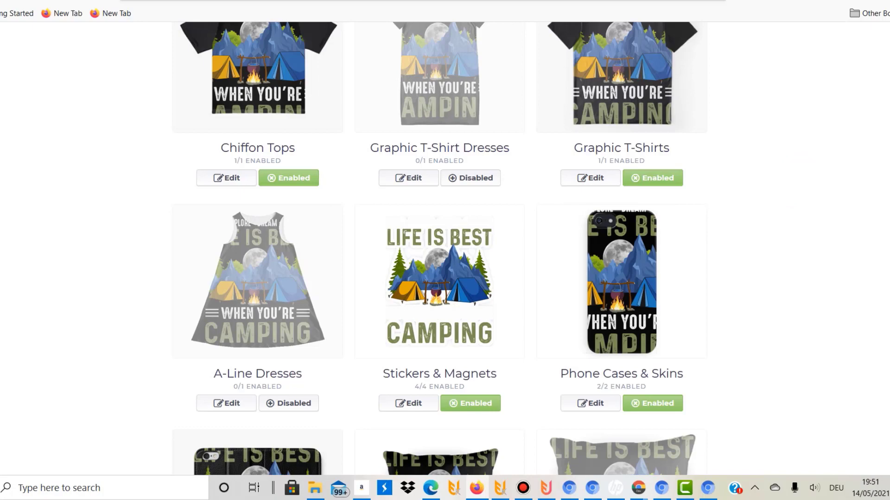
Reopen the Standard Print Clothing editor to show the Essential T-Shirt preview and its size settings.
{"action": "scroll", "coordinate": [802, 179], "scroll_direction": "up", "scroll_amount": 6}
{"action": "scroll", "coordinate": [802, 179], "scroll_direction": "up", "scroll_amount": 8}
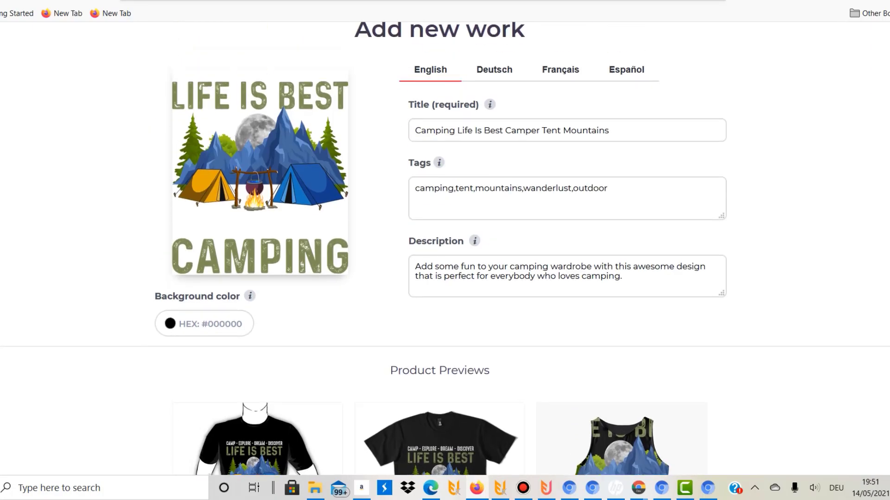
{"action": "scroll", "coordinate": [802, 179], "scroll_direction": "down", "scroll_amount": 5}
{"action": "scroll", "coordinate": [436, 146], "scroll_direction": "down", "scroll_amount": 3}
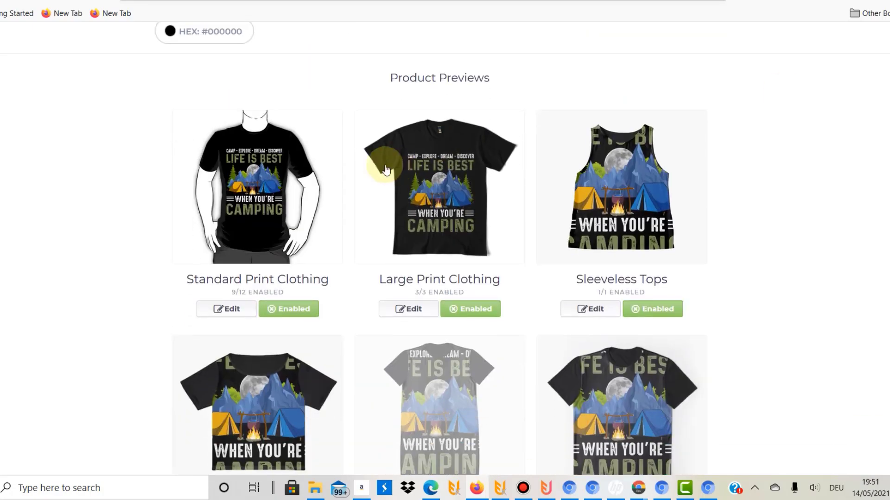
{"action": "left_click", "coordinate": [224, 211]}
{"action": "scroll", "coordinate": [590, 271], "scroll_direction": "down", "scroll_amount": 3}
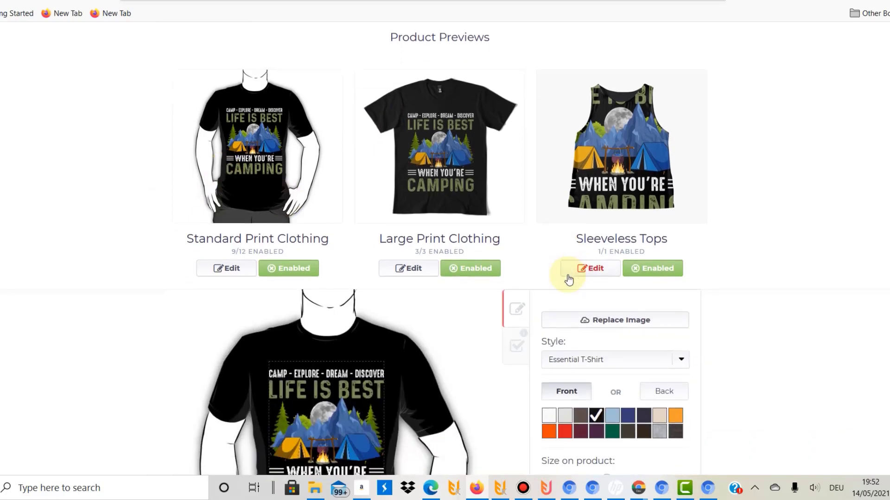
{"action": "scroll", "coordinate": [445, 278], "scroll_direction": "down", "scroll_amount": 3}
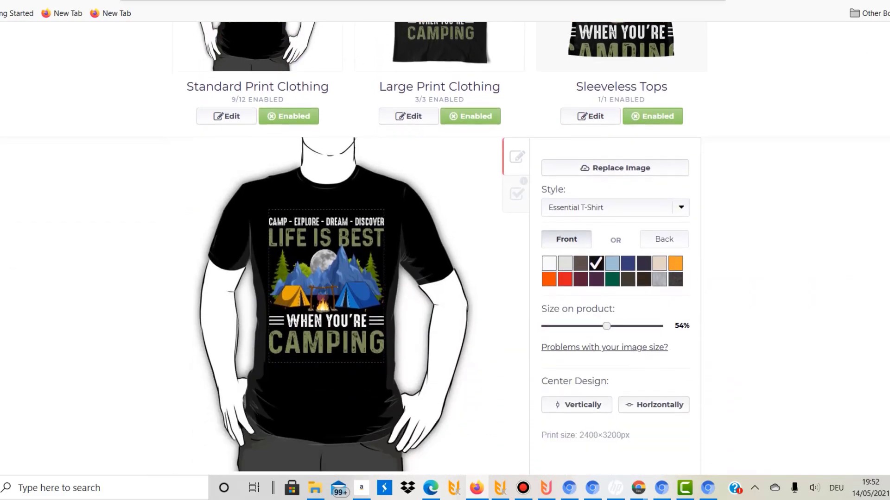
{"action": "scroll", "coordinate": [445, 278], "scroll_direction": "up", "scroll_amount": 10}
{"action": "scroll", "coordinate": [445, 248], "scroll_direction": "down", "scroll_amount": 1}
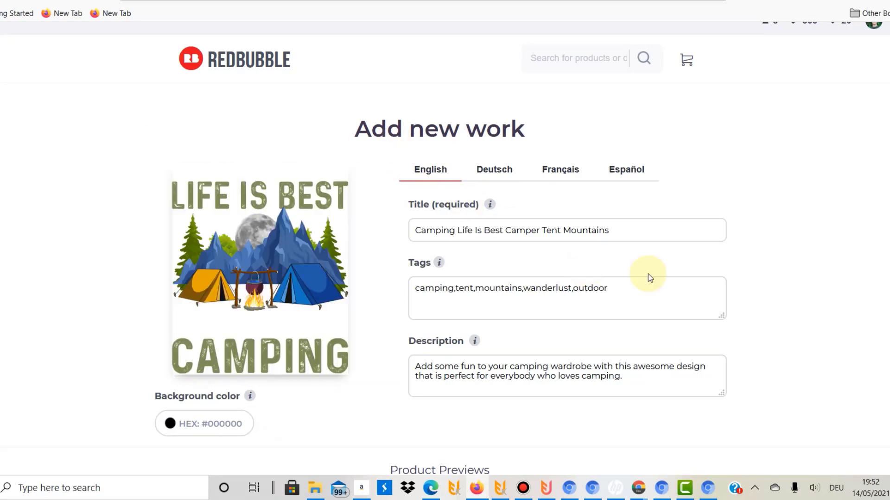
{"action": "scroll", "coordinate": [646, 230], "scroll_direction": "down", "scroll_amount": 9}
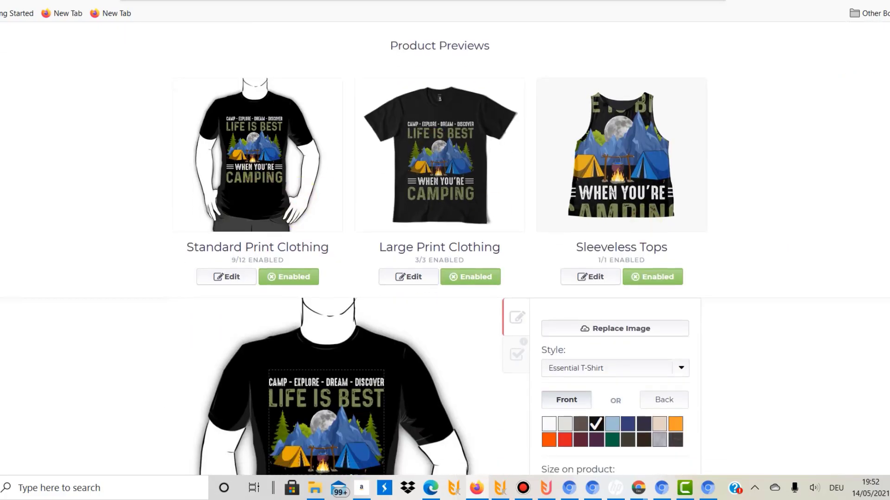
{"action": "scroll", "coordinate": [380, 240], "scroll_direction": "down", "scroll_amount": 5}
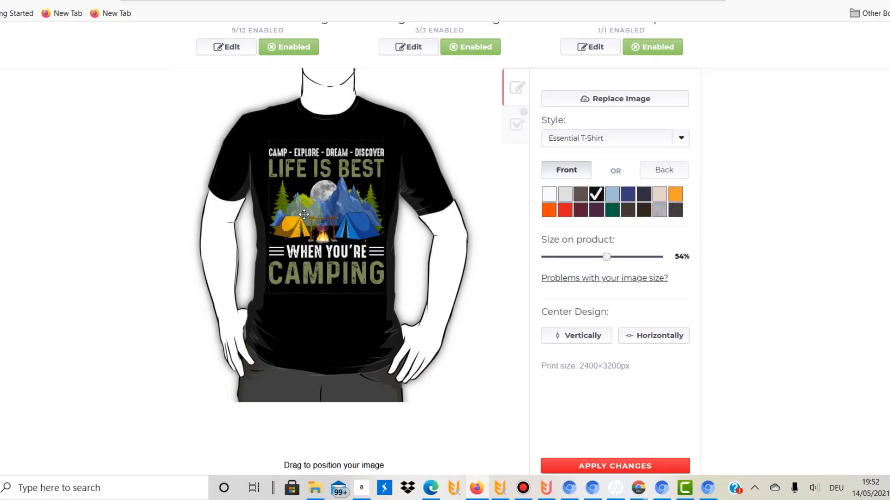
Scale the design on the Essential T-Shirt to 47% and center it horizontally and vertically.
{"action": "left_click", "coordinate": [606, 259]}
{"action": "mouse_move", "coordinate": [606, 262]}
{"action": "left_mouse_down"}
{"action": "mouse_move", "coordinate": [598, 262]}
{"action": "mouse_move", "coordinate": [673, 255]}
{"action": "mouse_move", "coordinate": [608, 258]}
{"action": "left_mouse_up"}
{"action": "left_click_drag", "start_coordinate": [339, 170], "coordinate": [340, 193]}
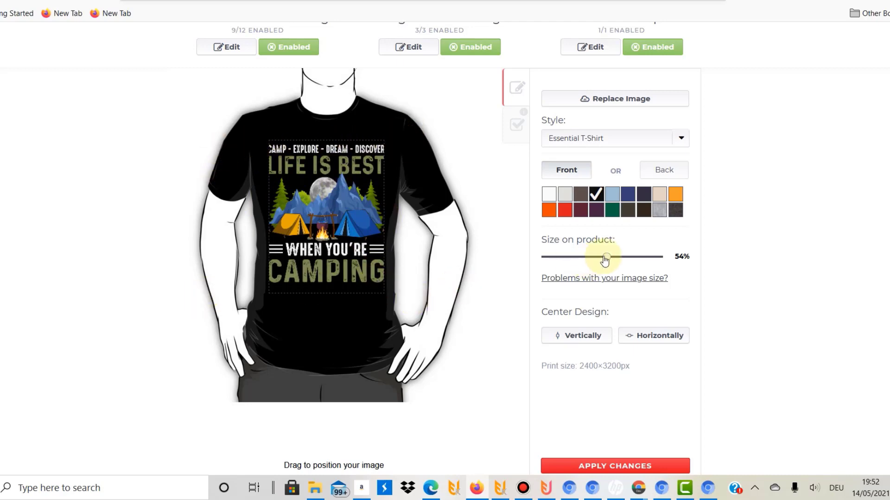
{"action": "left_click_drag", "start_coordinate": [606, 260], "coordinate": [600, 260]}
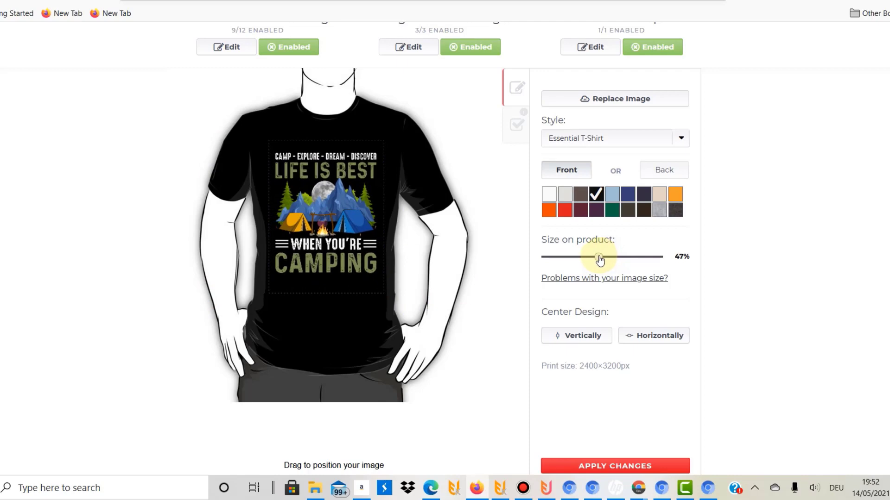
{"action": "left_click", "coordinate": [638, 342]}
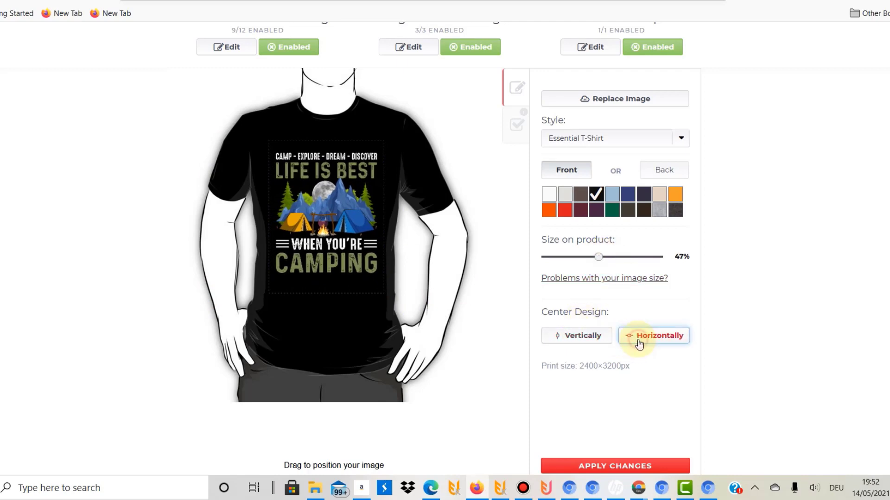
{"action": "left_click", "coordinate": [600, 342]}
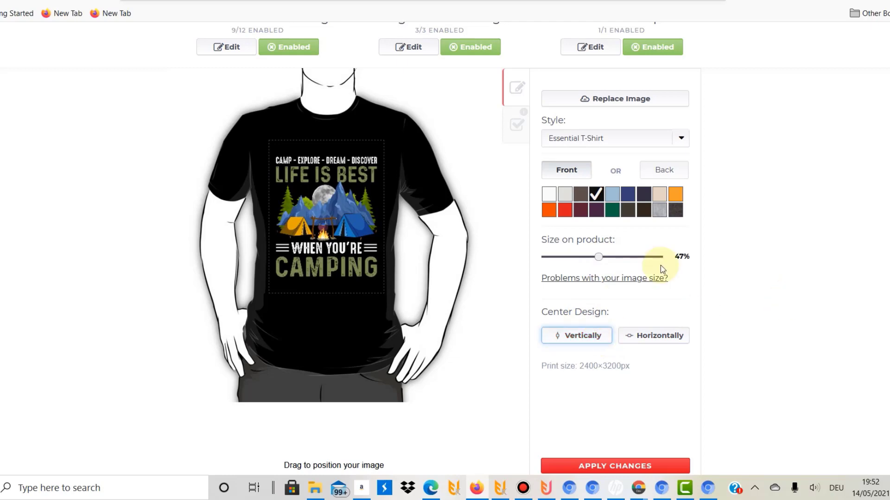
Check how the design looks on the Tank Top, Fitted T-Shirt, Racerback Tank Top and Hoodie (Pullover) styles.
{"action": "left_click", "coordinate": [584, 138]}
{"action": "left_click", "coordinate": [586, 167]}
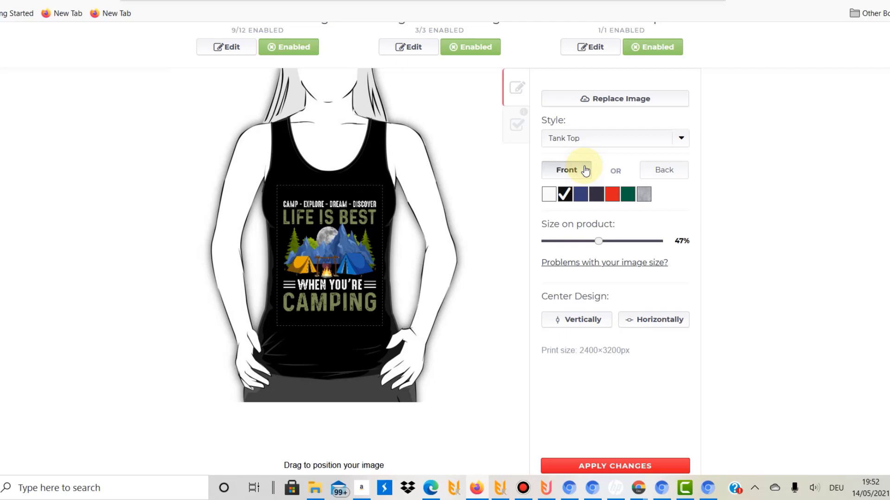
{"action": "left_click", "coordinate": [577, 134]}
{"action": "left_click", "coordinate": [577, 183]}
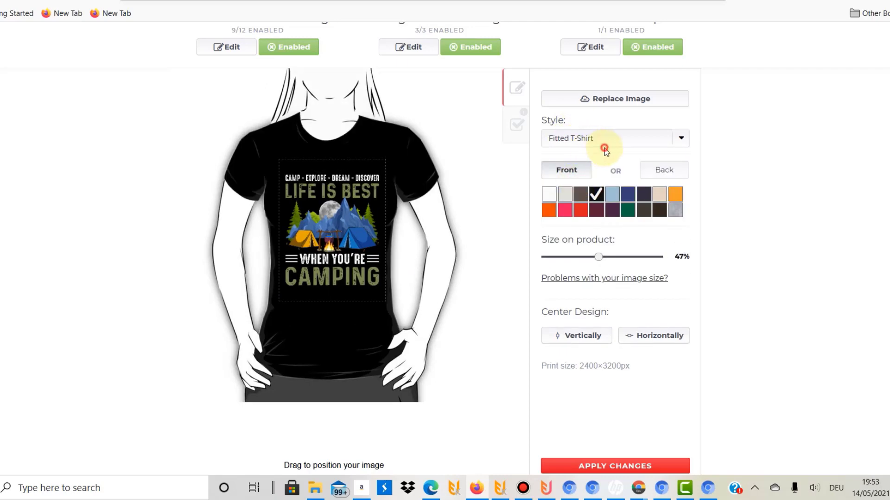
{"action": "left_click", "coordinate": [604, 149]}
{"action": "left_click", "coordinate": [591, 205]}
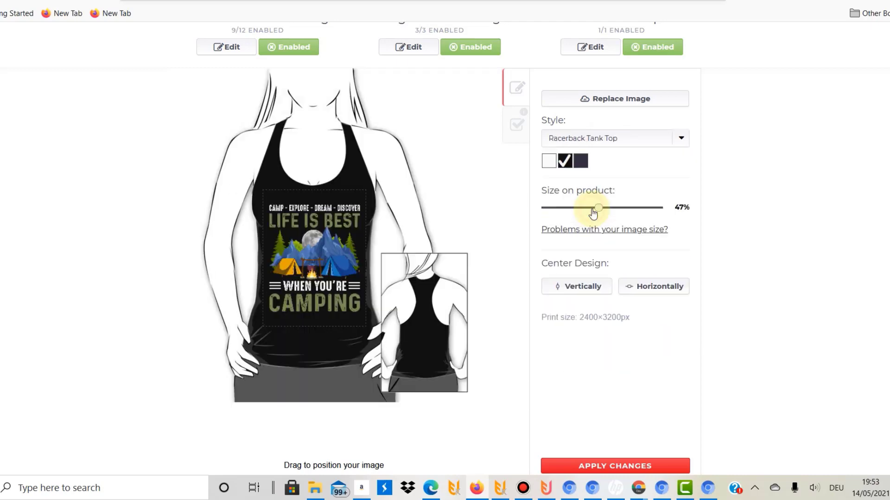
{"action": "left_click", "coordinate": [590, 146]}
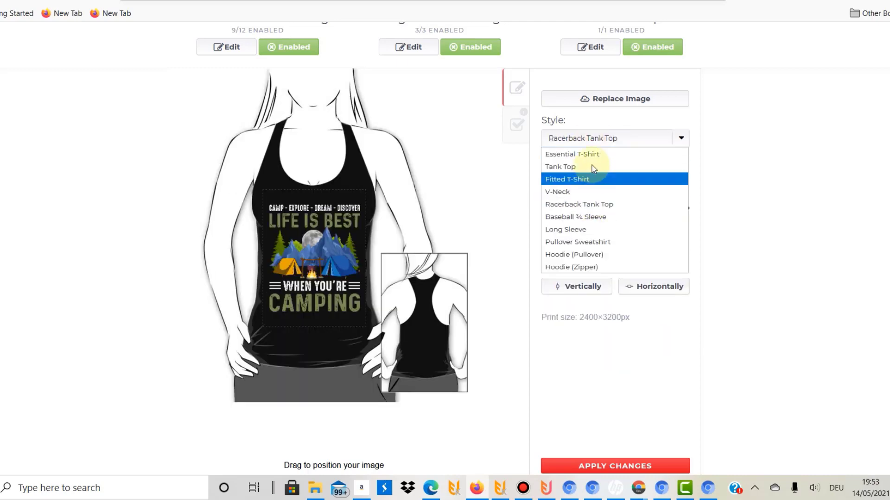
{"action": "left_click", "coordinate": [597, 255]}
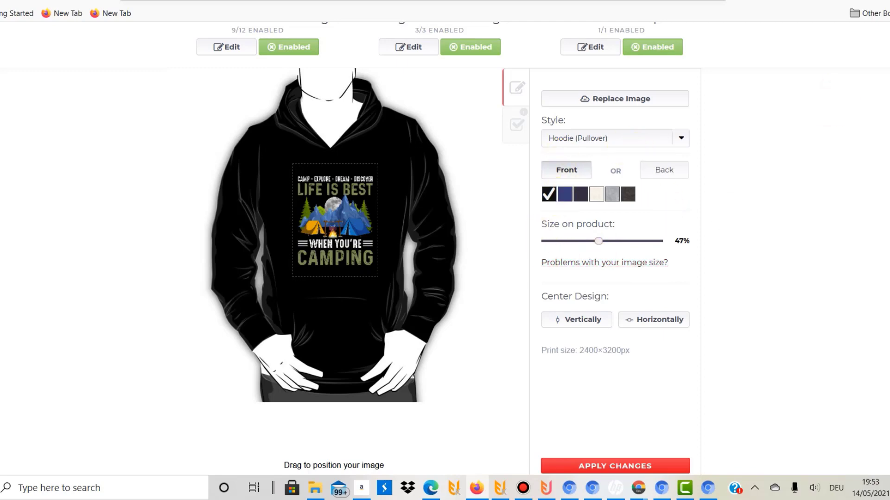
Open the Large Print Clothing editor and scale the design on the Premium T-Shirt to 49%.
{"action": "scroll", "coordinate": [620, 307], "scroll_direction": "up", "scroll_amount": 8}
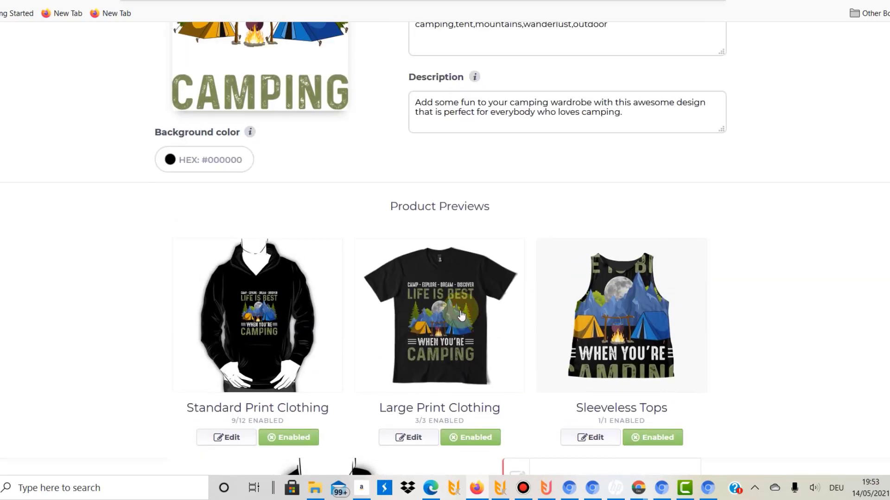
{"action": "left_click", "coordinate": [461, 315]}
{"action": "scroll", "coordinate": [824, 125], "scroll_direction": "down", "scroll_amount": 10}
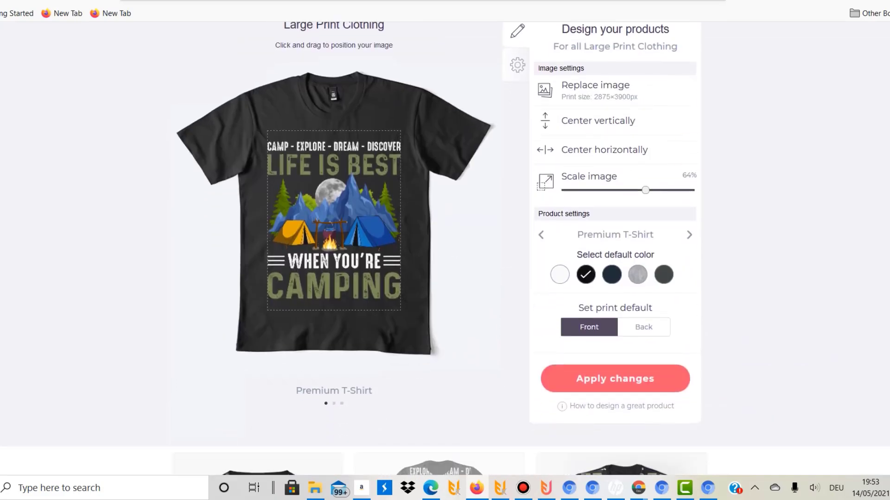
{"action": "left_click_drag", "start_coordinate": [646, 190], "coordinate": [626, 191]}
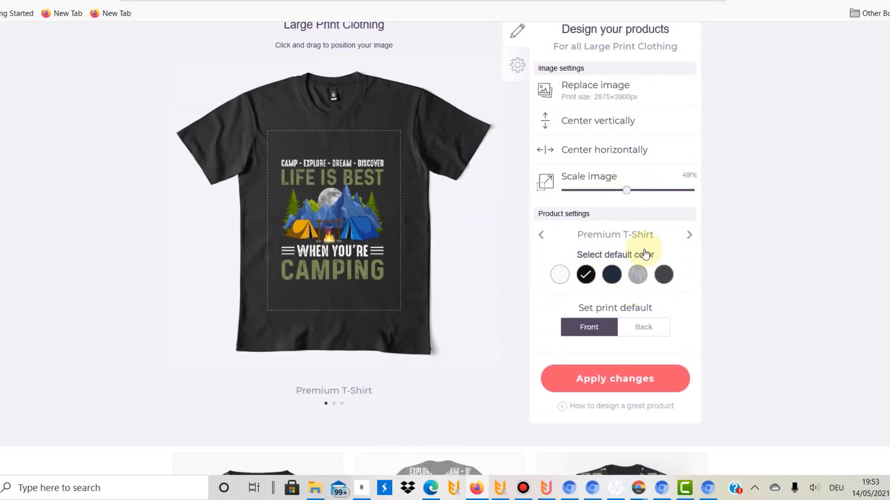
Center the Large Print Clothing design horizontally and vertically within its print area and apply the changes.
{"action": "left_click_drag", "start_coordinate": [329, 225], "coordinate": [329, 222]}
{"action": "left_click", "coordinate": [586, 149]}
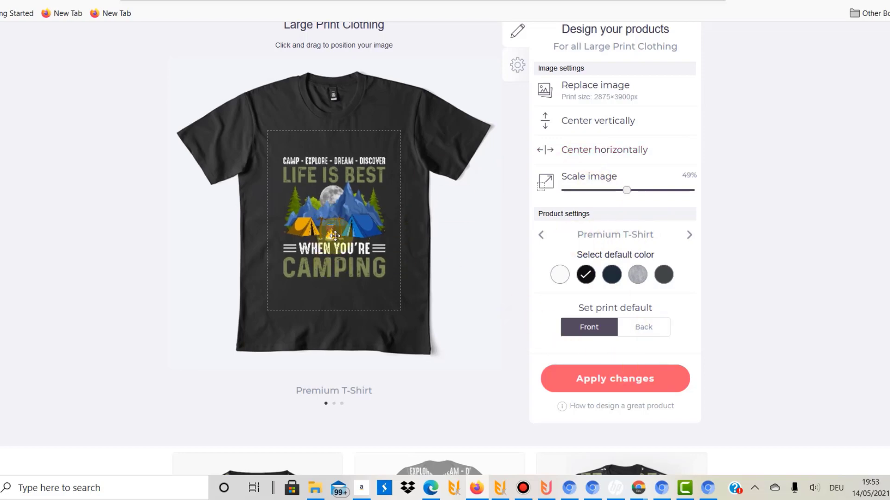
{"action": "left_click", "coordinate": [686, 121]}
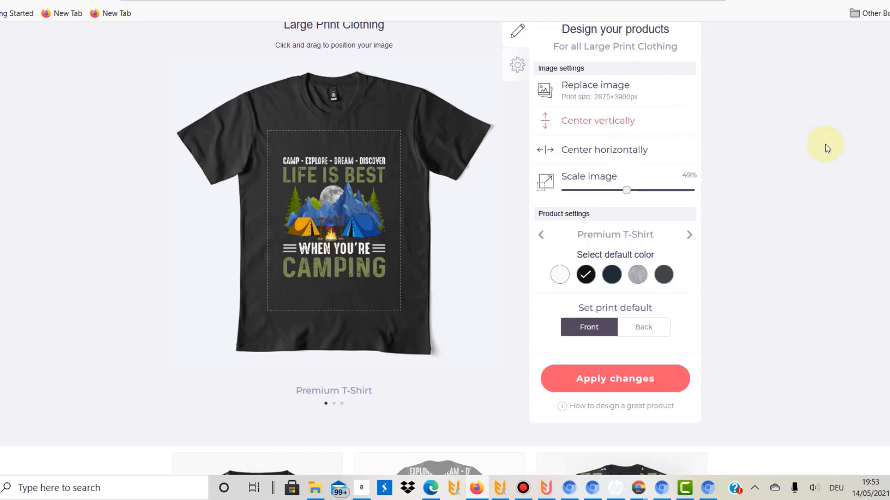
{"action": "left_click", "coordinate": [586, 376]}
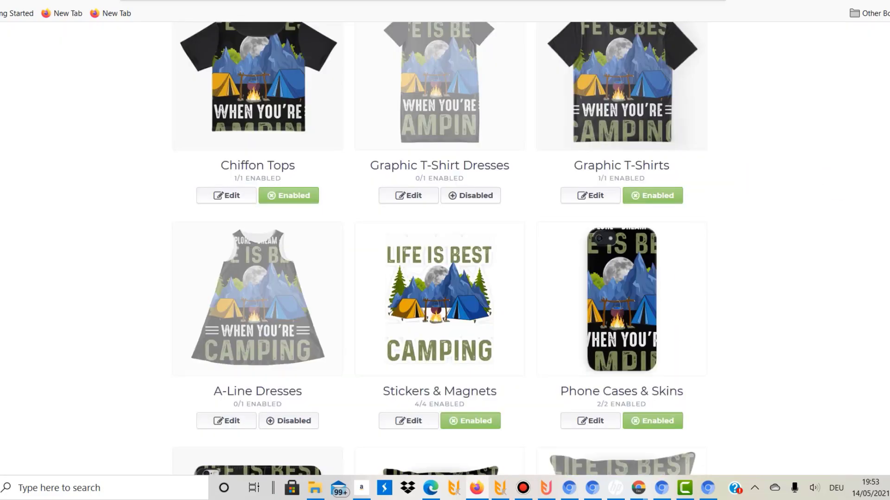
Reopen the Large Print Clothing editor and enlarge the design to 56%.
{"action": "scroll", "coordinate": [540, 185], "scroll_direction": "up", "scroll_amount": 8}
{"action": "scroll", "coordinate": [540, 185], "scroll_direction": "down", "scroll_amount": 3}
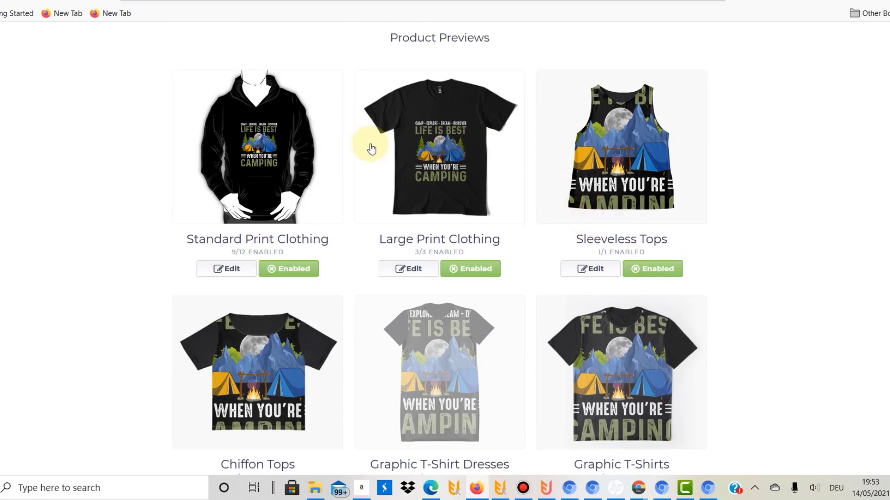
{"action": "left_click", "coordinate": [444, 155]}
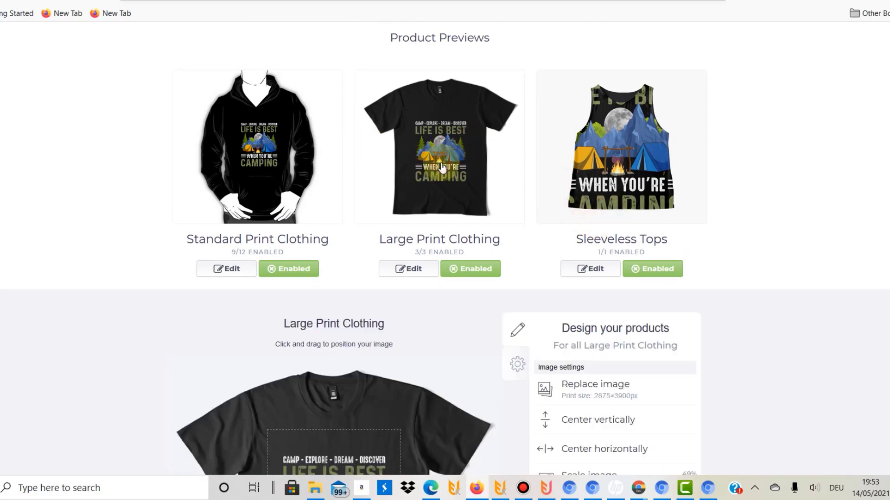
{"action": "scroll", "coordinate": [417, 371], "scroll_direction": "down", "scroll_amount": 1}
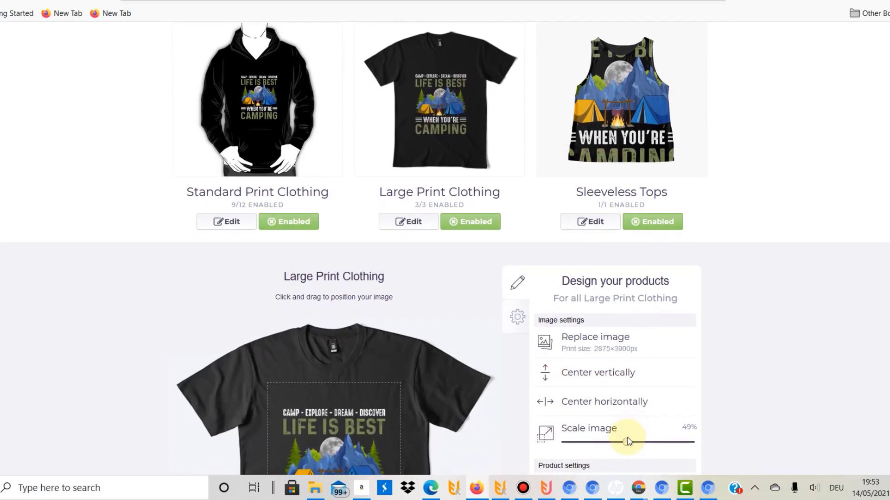
{"action": "right_click", "coordinate": [632, 443]}
{"action": "left_click", "coordinate": [630, 443]}
{"action": "left_click_drag", "start_coordinate": [626, 442], "coordinate": [637, 447]}
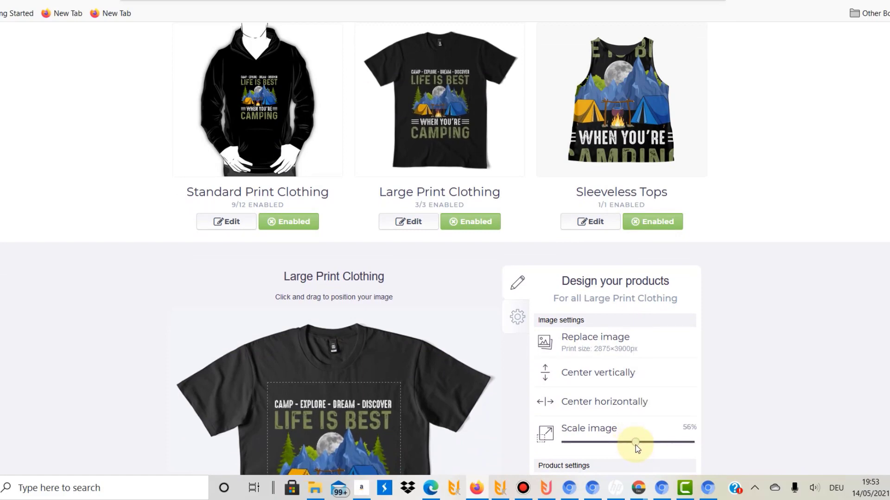
Open the Sleeveless Tops editor and scale its design to 57%.
{"action": "left_click", "coordinate": [658, 125]}
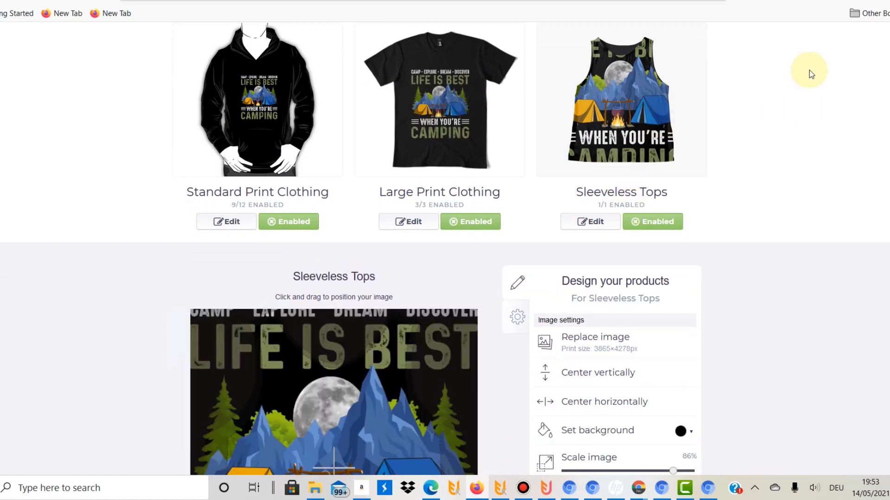
{"action": "scroll", "coordinate": [771, 227], "scroll_direction": "down", "scroll_amount": 5}
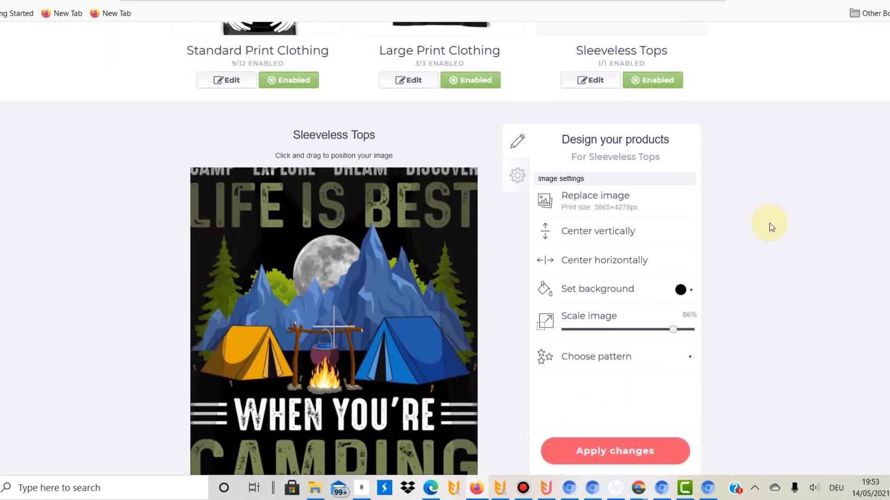
{"action": "left_click", "coordinate": [641, 330]}
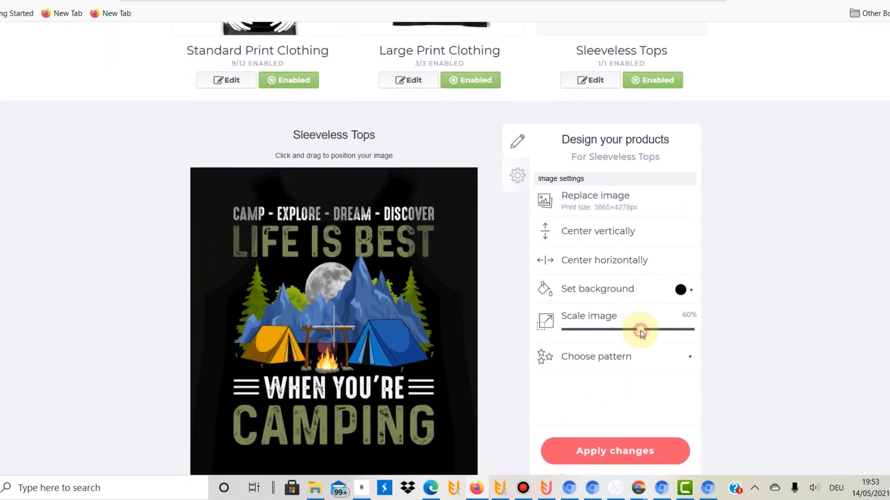
{"action": "left_click_drag", "start_coordinate": [640, 330], "coordinate": [636, 330]}
{"action": "scroll", "coordinate": [445, 250], "scroll_direction": "down", "scroll_amount": 8}
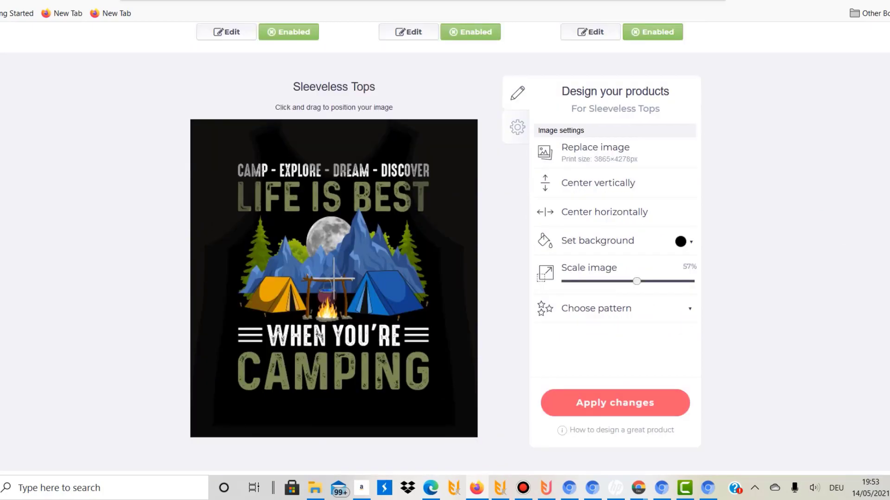
Reduce the Sleeveless Tops design to 40% and move it slightly lower on the top.
{"action": "scroll", "coordinate": [445, 251], "scroll_direction": "up", "scroll_amount": 11}
{"action": "scroll", "coordinate": [445, 250], "scroll_direction": "down", "scroll_amount": 6}
{"action": "scroll", "coordinate": [856, 73], "scroll_direction": "down", "scroll_amount": 2}
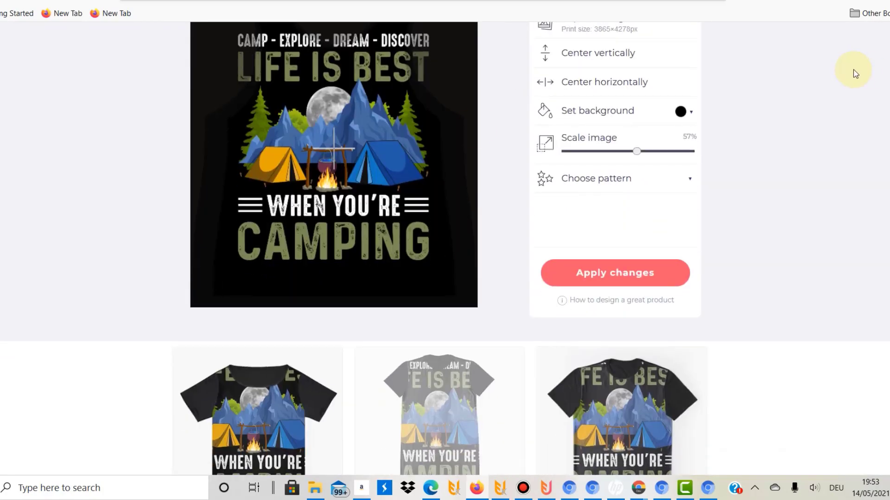
{"action": "left_click", "coordinate": [616, 151]}
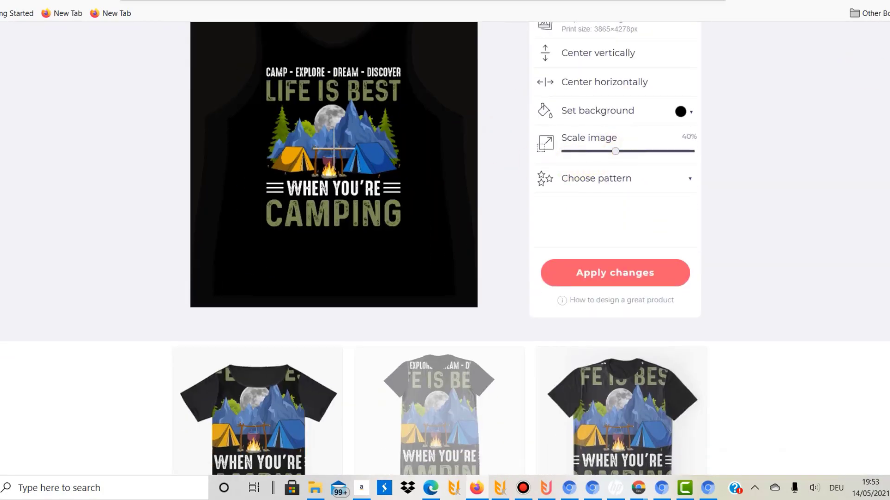
{"action": "scroll", "coordinate": [616, 151], "scroll_direction": "up", "scroll_amount": 12}
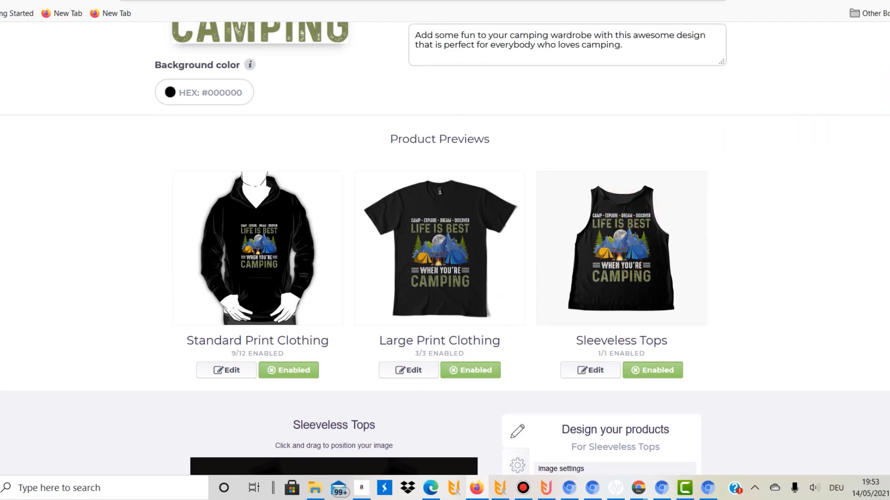
{"action": "scroll", "coordinate": [445, 250], "scroll_direction": "down", "scroll_amount": 9}
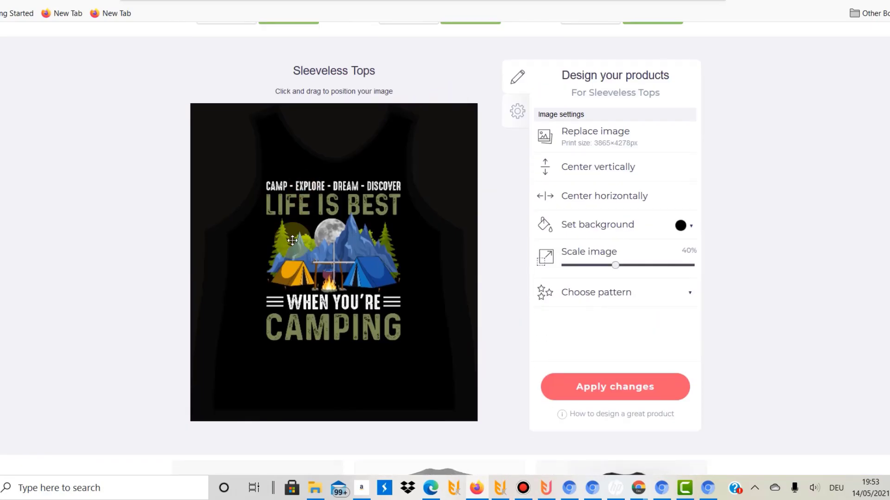
{"action": "left_click_drag", "start_coordinate": [330, 263], "coordinate": [330, 281]}
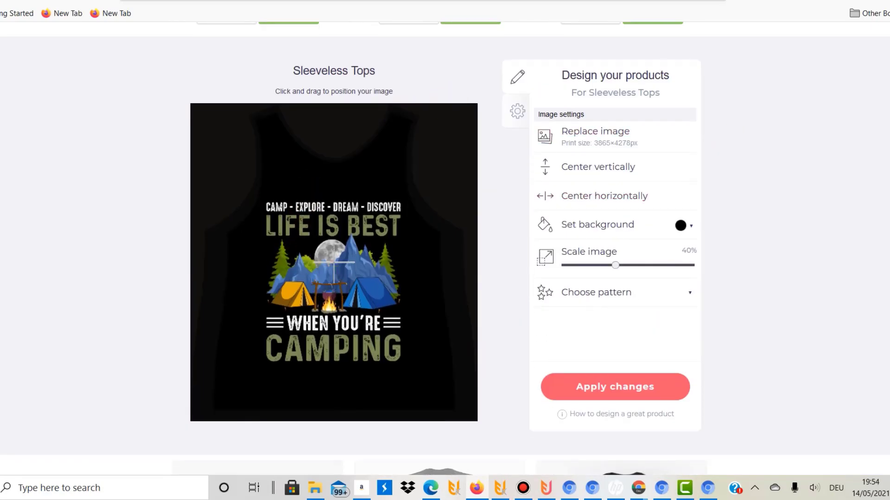
Move the Sleeveless Tops design slightly lower on the top, checking its placement against the product preview.
{"action": "scroll", "coordinate": [773, 150], "scroll_direction": "up", "scroll_amount": 6}
{"action": "scroll", "coordinate": [445, 250], "scroll_direction": "up", "scroll_amount": 1}
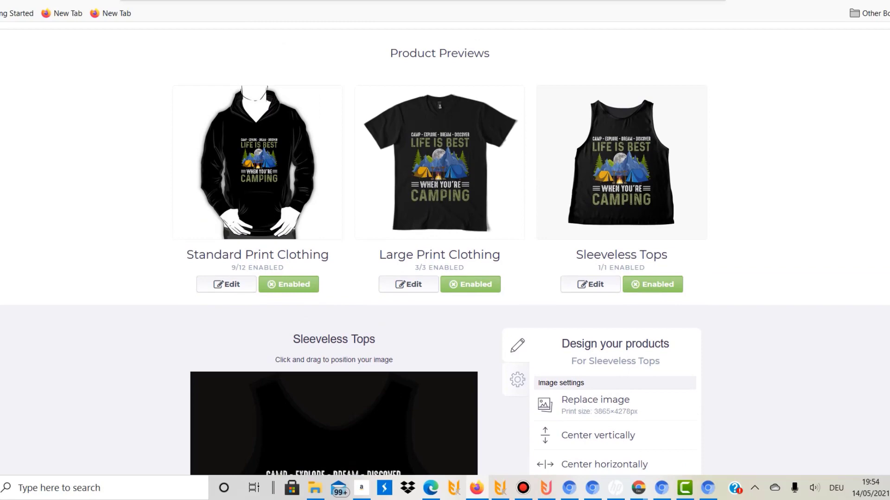
{"action": "scroll", "coordinate": [324, 278], "scroll_direction": "down", "scroll_amount": 6}
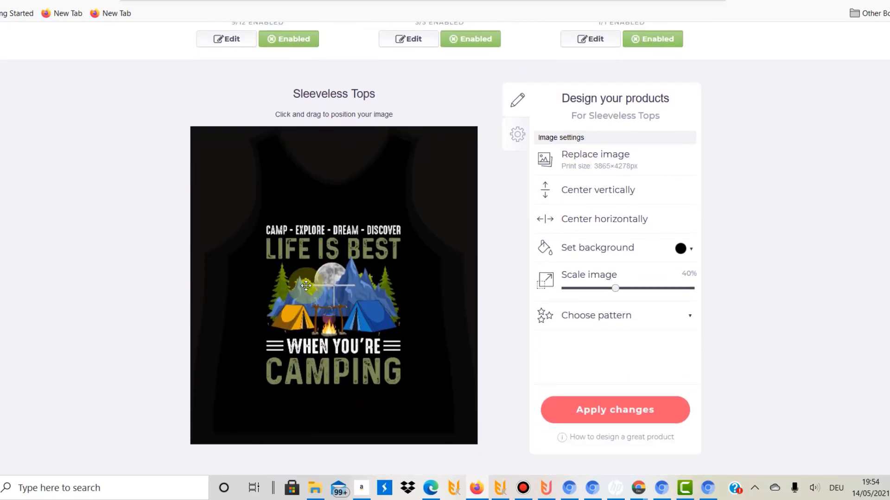
{"action": "left_click_drag", "start_coordinate": [318, 286], "coordinate": [324, 295]}
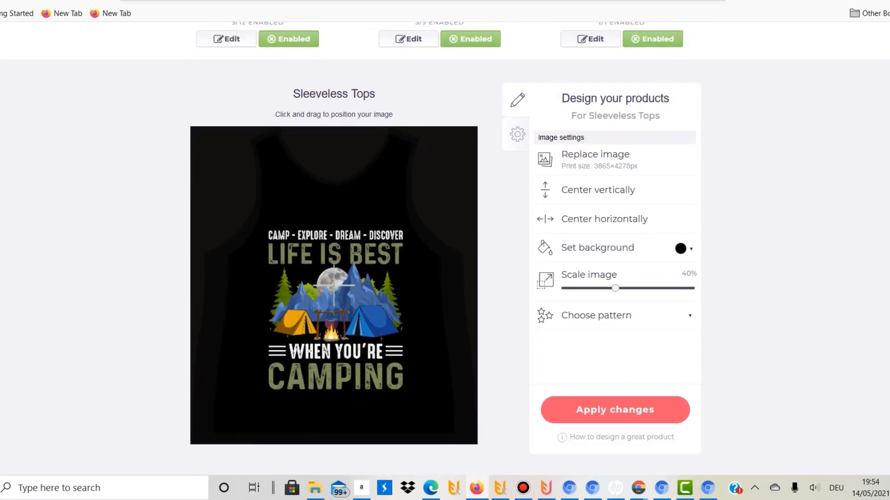
{"action": "scroll", "coordinate": [324, 294], "scroll_direction": "up", "scroll_amount": 1}
{"action": "scroll", "coordinate": [334, 343], "scroll_direction": "up", "scroll_amount": 5}
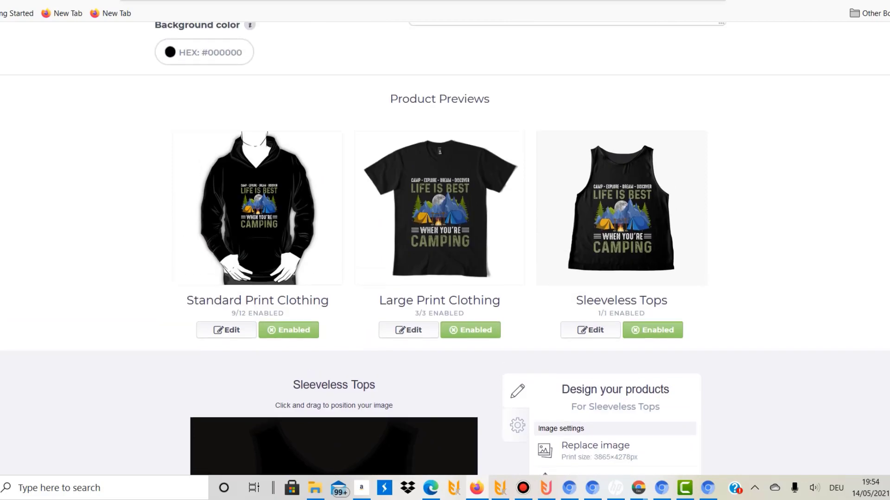
{"action": "scroll", "coordinate": [278, 185], "scroll_direction": "down", "scroll_amount": 12}
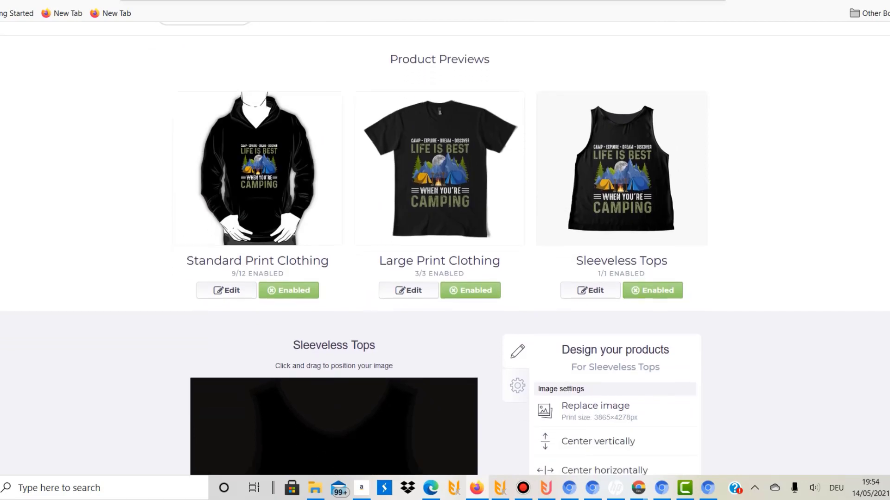
{"action": "scroll", "coordinate": [278, 185], "scroll_direction": "up", "scroll_amount": 5}
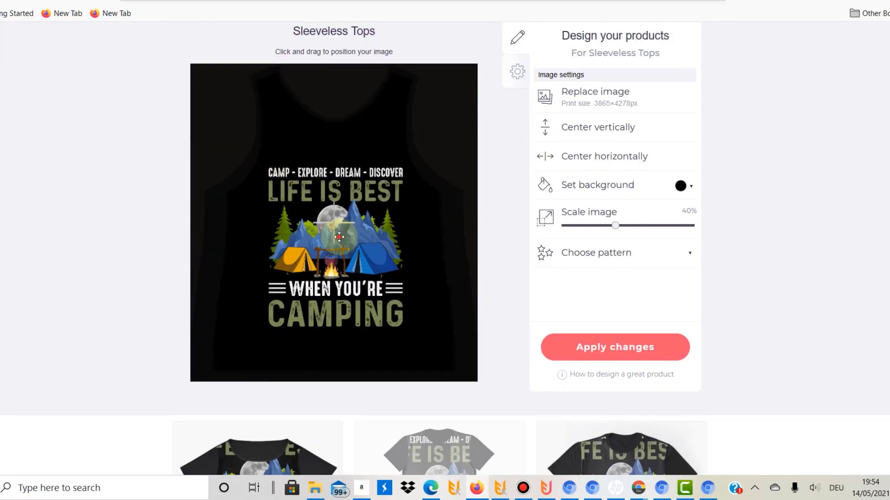
{"action": "left_click_drag", "start_coordinate": [349, 233], "coordinate": [349, 239]}
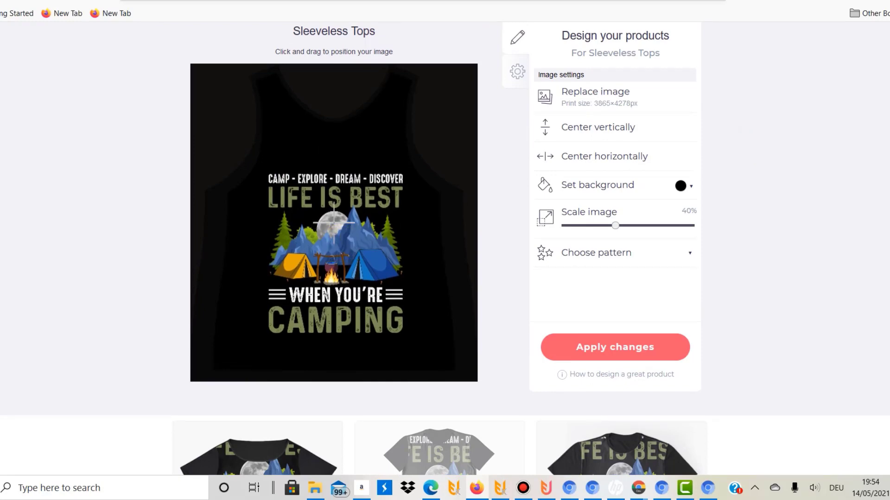
Center the Sleeveless Tops design horizontally and check the product preview.
{"action": "scroll", "coordinate": [334, 223], "scroll_direction": "up", "scroll_amount": 6}
{"action": "scroll", "coordinate": [333, 223], "scroll_direction": "down", "scroll_amount": 7}
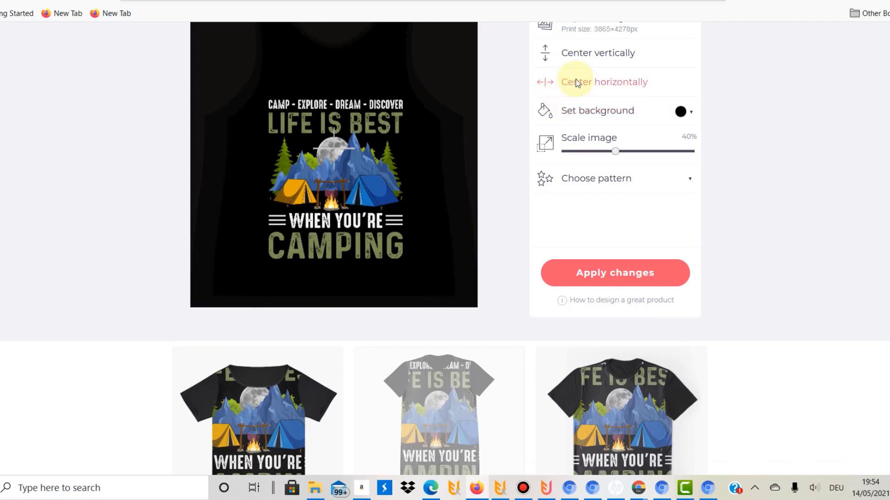
{"action": "left_click", "coordinate": [590, 83]}
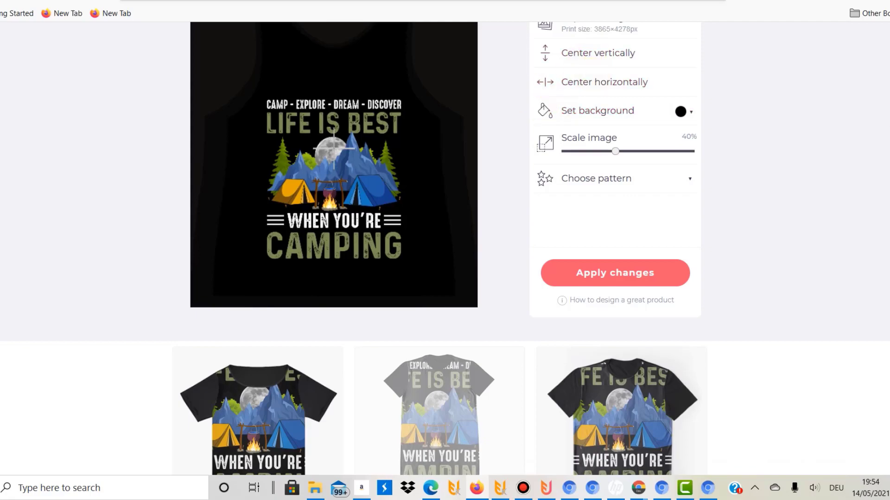
{"action": "scroll", "coordinate": [334, 148], "scroll_direction": "up", "scroll_amount": 10}
Open the Chiffon Tops editor and scale its design down to 41%.
{"action": "scroll", "coordinate": [205, 223], "scroll_direction": "down", "scroll_amount": 16}
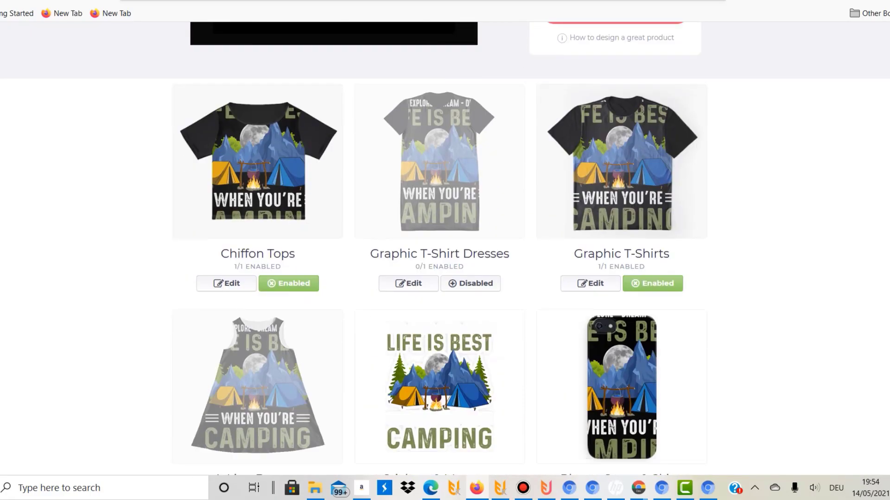
{"action": "left_click", "coordinate": [204, 223]}
{"action": "scroll", "coordinate": [575, 200], "scroll_direction": "down", "scroll_amount": 7}
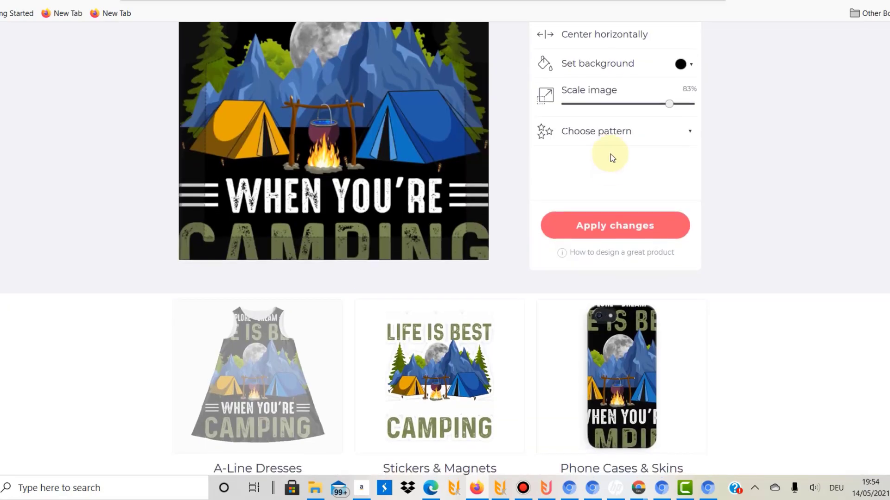
{"action": "left_click_drag", "start_coordinate": [655, 98], "coordinate": [634, 100]}
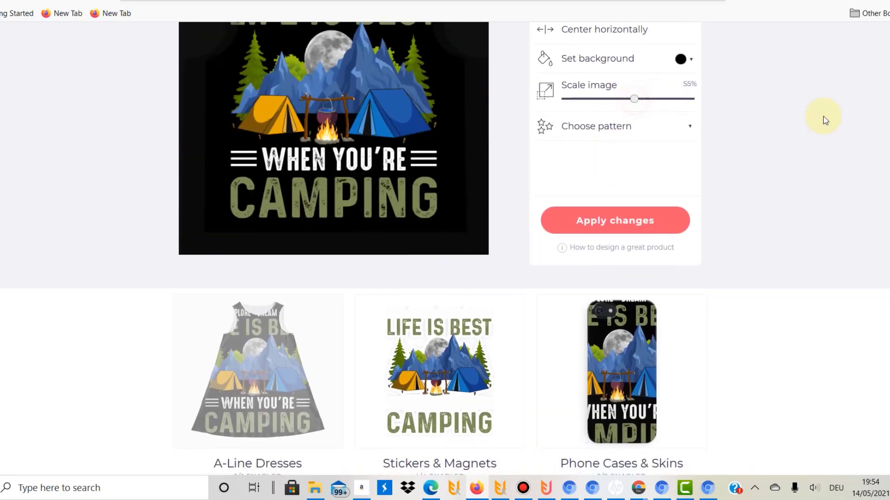
{"action": "scroll", "coordinate": [445, 250], "scroll_direction": "up", "scroll_amount": 10}
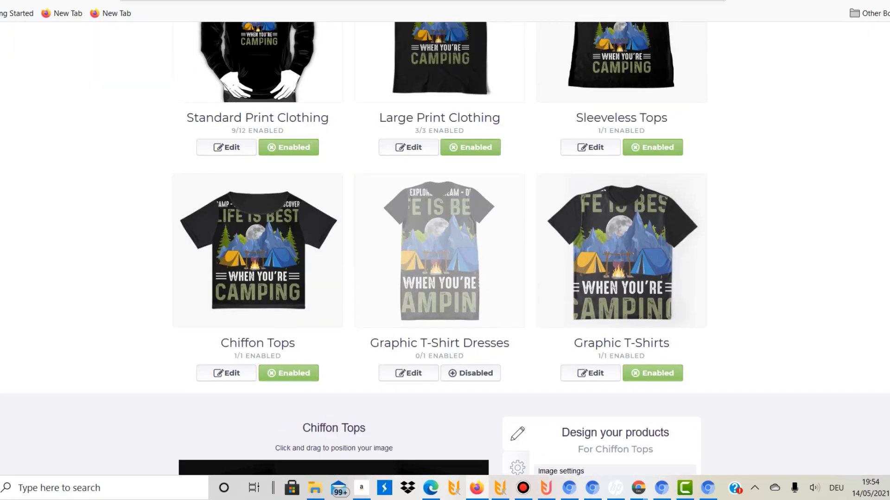
{"action": "scroll", "coordinate": [444, 251], "scroll_direction": "down", "scroll_amount": 8}
{"action": "left_click_drag", "start_coordinate": [633, 262], "coordinate": [618, 263]}
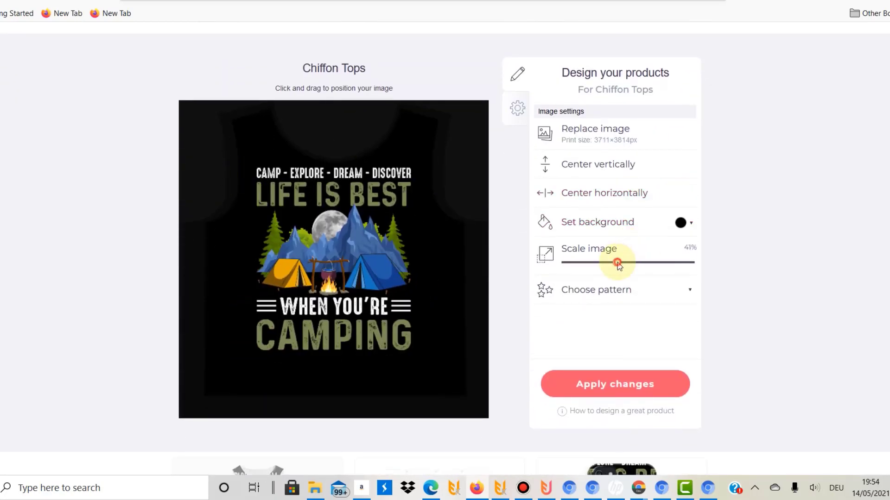
Move the Chiffon Tops design slightly lower on the top and check the product preview.
{"action": "scroll", "coordinate": [445, 250], "scroll_direction": "up", "scroll_amount": 7}
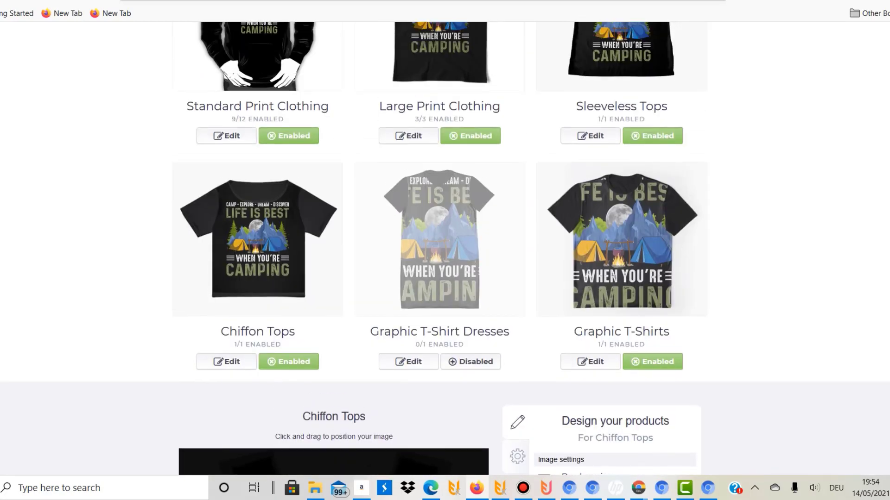
{"action": "scroll", "coordinate": [720, 135], "scroll_direction": "down", "scroll_amount": 8}
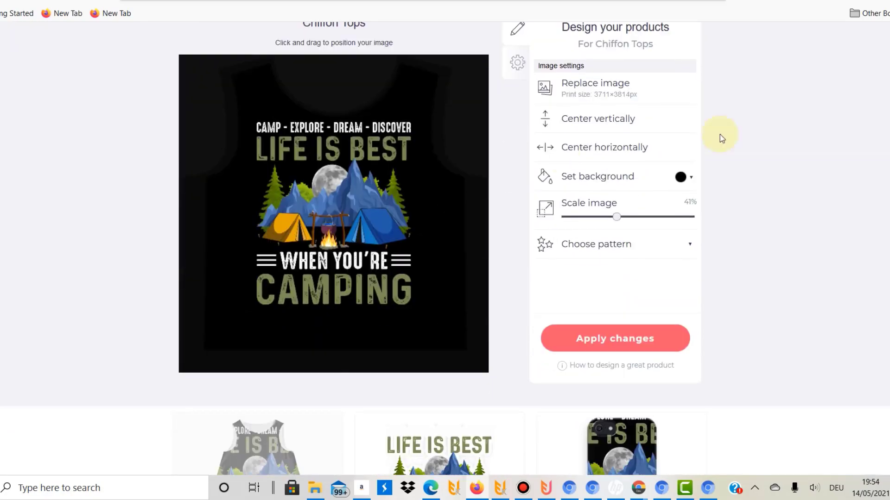
{"action": "left_click_drag", "start_coordinate": [340, 209], "coordinate": [341, 221]}
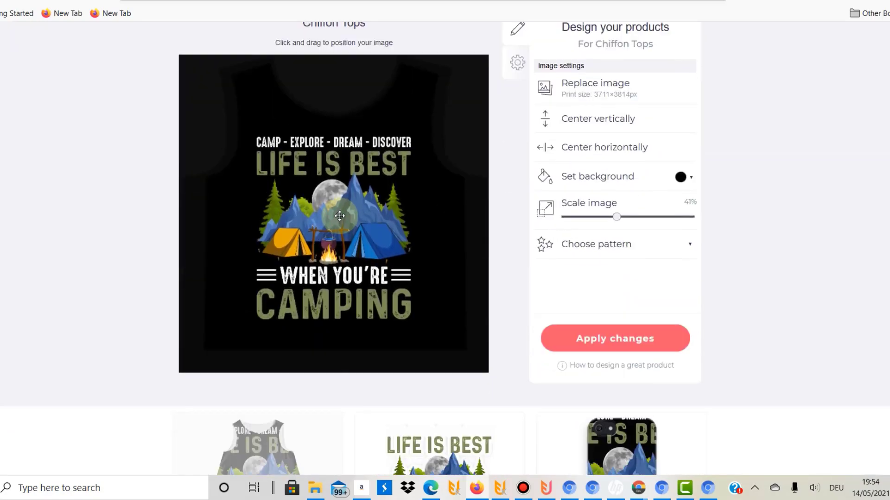
{"action": "scroll", "coordinate": [445, 248], "scroll_direction": "up", "scroll_amount": 8}
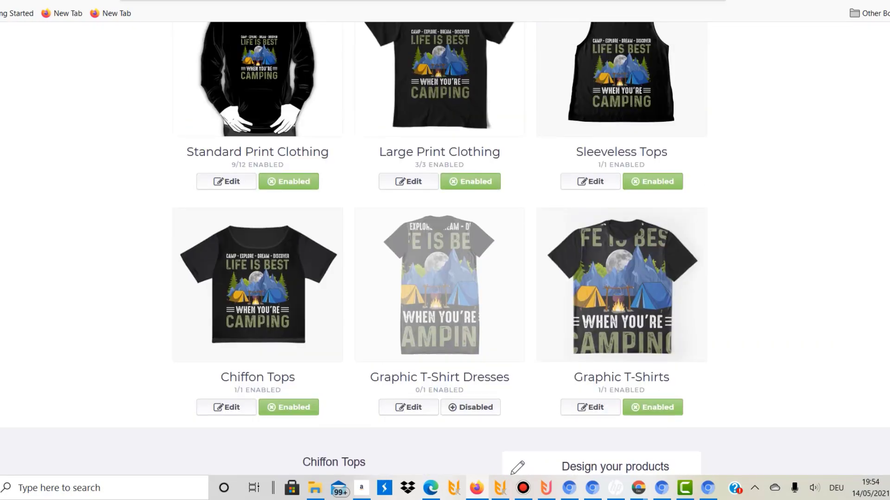
{"action": "scroll", "coordinate": [445, 248], "scroll_direction": "down", "scroll_amount": 20}
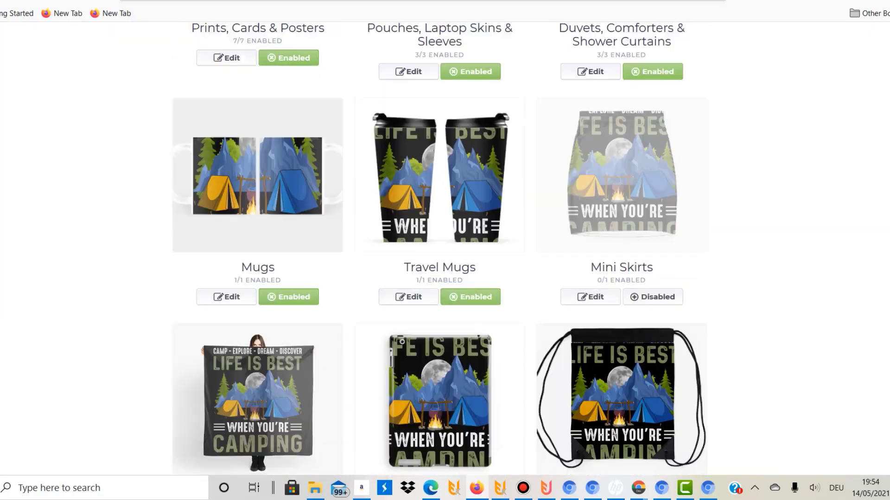
{"action": "scroll", "coordinate": [445, 247], "scroll_direction": "up", "scroll_amount": 20}
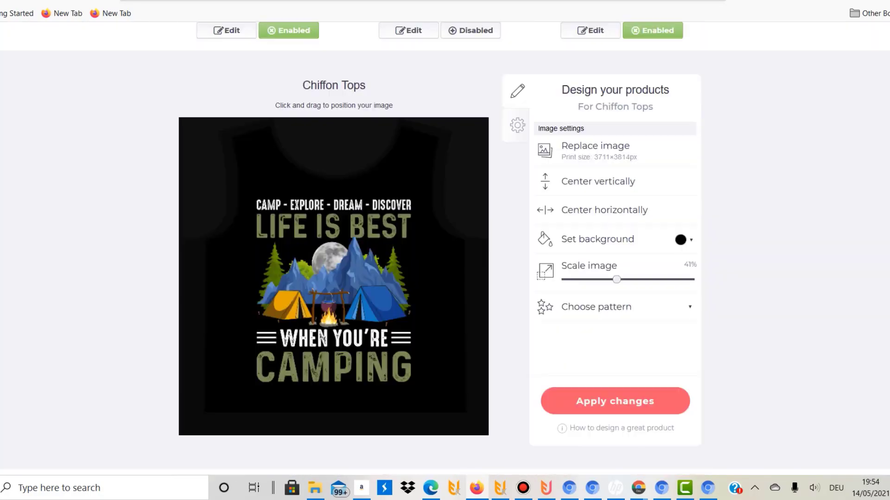
{"action": "scroll", "coordinate": [445, 248], "scroll_direction": "down", "scroll_amount": 3}
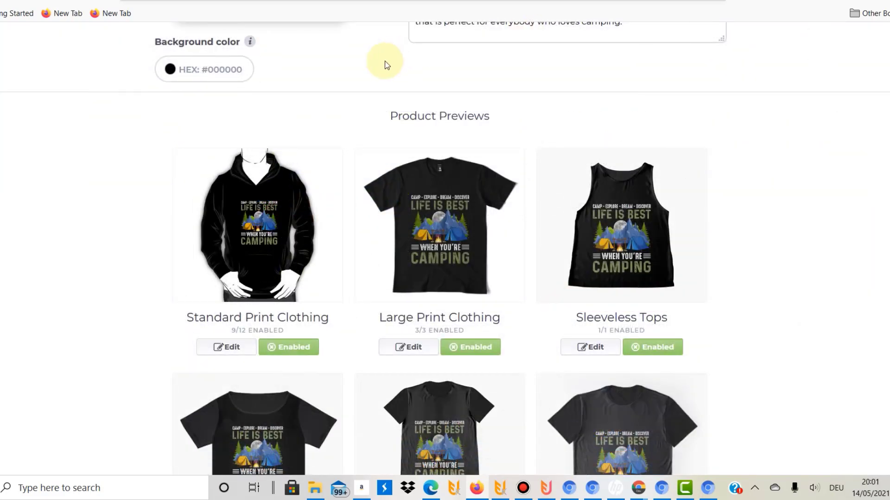
Open the Standard Print Clothing editor and look over the hoodie's design settings.
{"action": "left_click", "coordinate": [228, 187]}
{"action": "scroll", "coordinate": [634, 321], "scroll_direction": "down", "scroll_amount": 1}
{"action": "scroll", "coordinate": [634, 321], "scroll_direction": "down", "scroll_amount": 3}
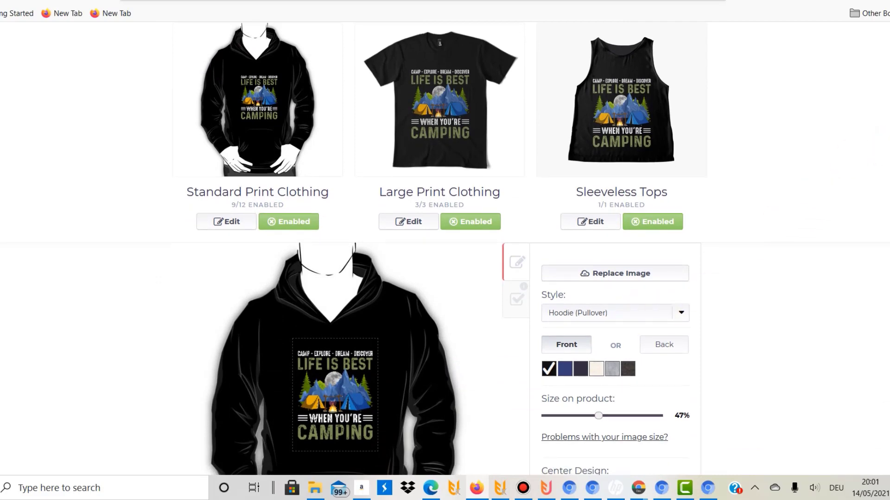
{"action": "scroll", "coordinate": [445, 250], "scroll_direction": "down", "scroll_amount": 15}
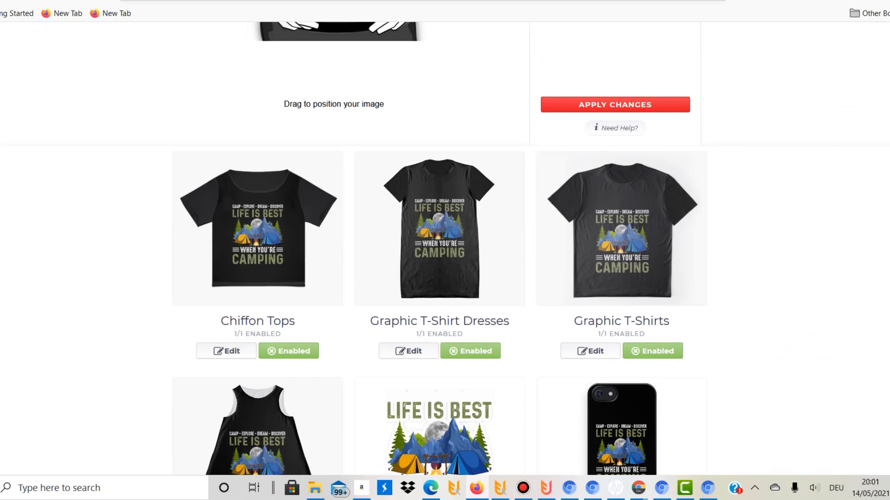
Enable the Floor Pillows product for the design.
{"action": "scroll", "coordinate": [445, 250], "scroll_direction": "down", "scroll_amount": 5}
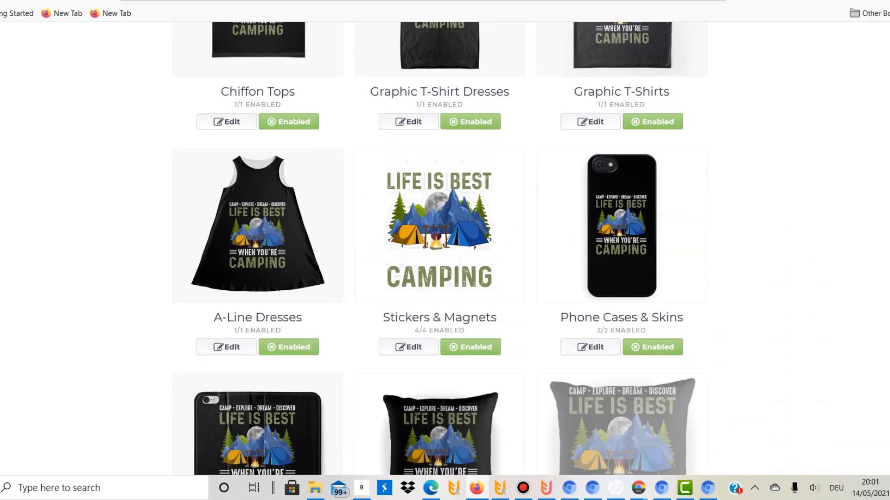
{"action": "scroll", "coordinate": [444, 250], "scroll_direction": "down", "scroll_amount": 4}
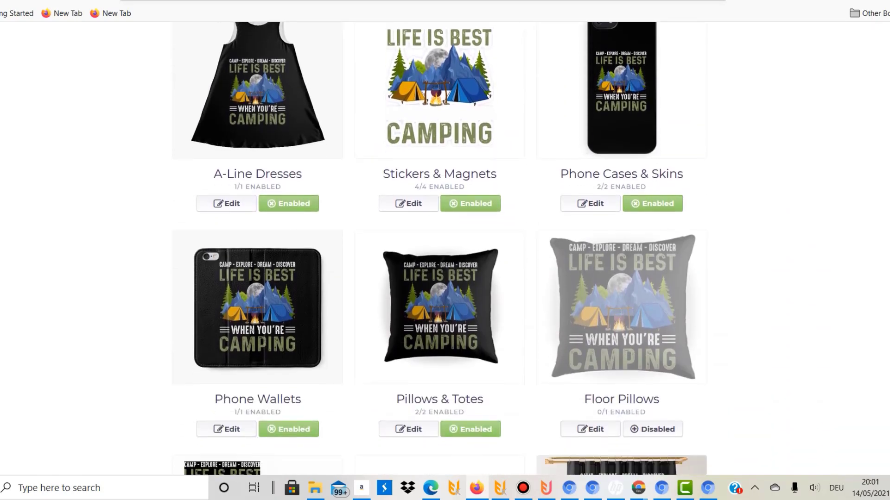
{"action": "left_click", "coordinate": [642, 384]}
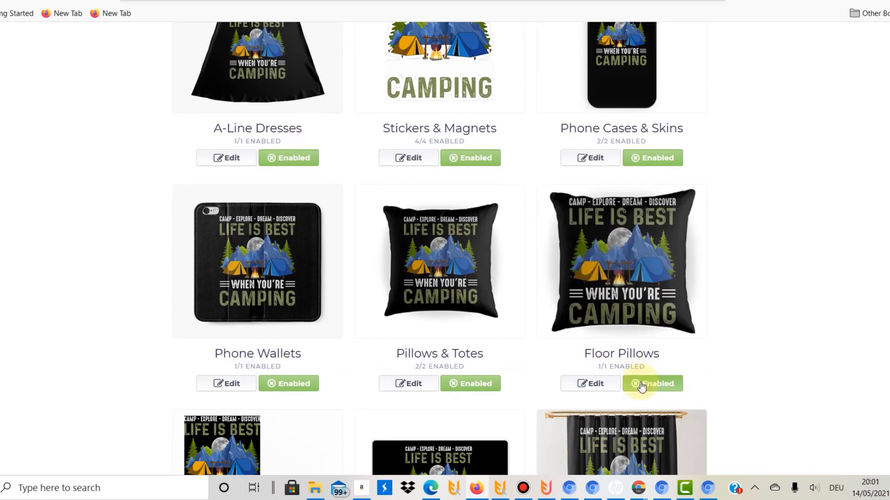
Review the design's placement on the remaining product previews, from posters, laptop sleeves and shower curtains to mugs, scarves and drawstring bags.
{"action": "scroll", "coordinate": [444, 250], "scroll_direction": "down", "scroll_amount": 6}
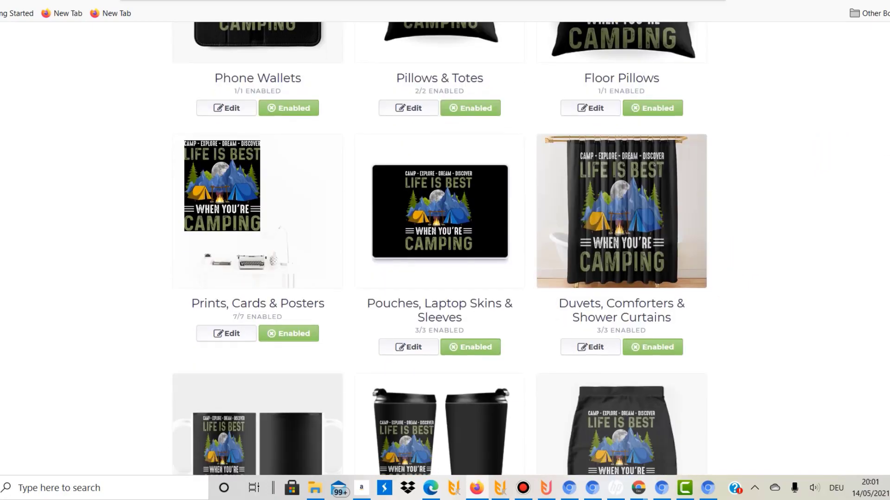
{"action": "scroll", "coordinate": [445, 250], "scroll_direction": "down", "scroll_amount": 3}
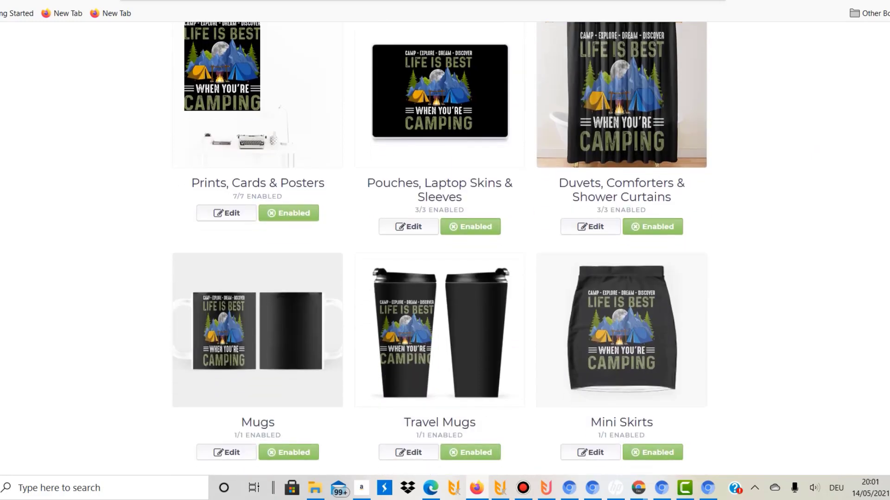
{"action": "scroll", "coordinate": [440, 250], "scroll_direction": "up", "scroll_amount": 1}
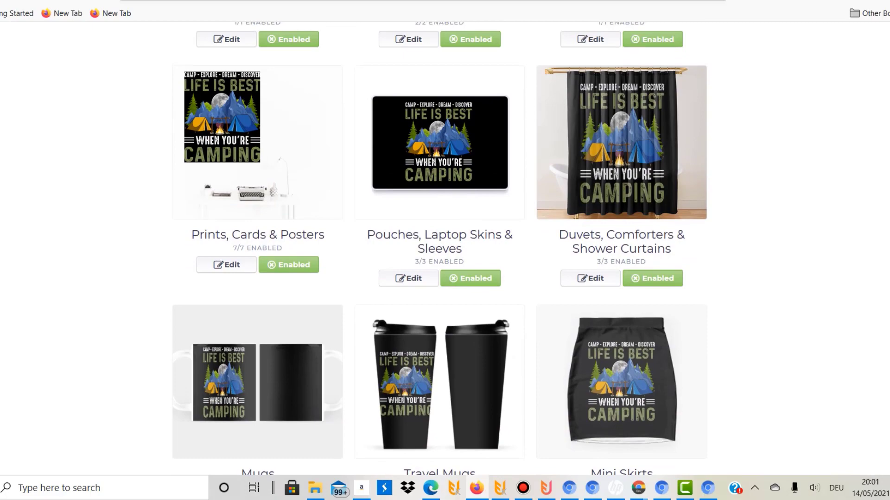
{"action": "scroll", "coordinate": [445, 250], "scroll_direction": "down", "scroll_amount": 8}
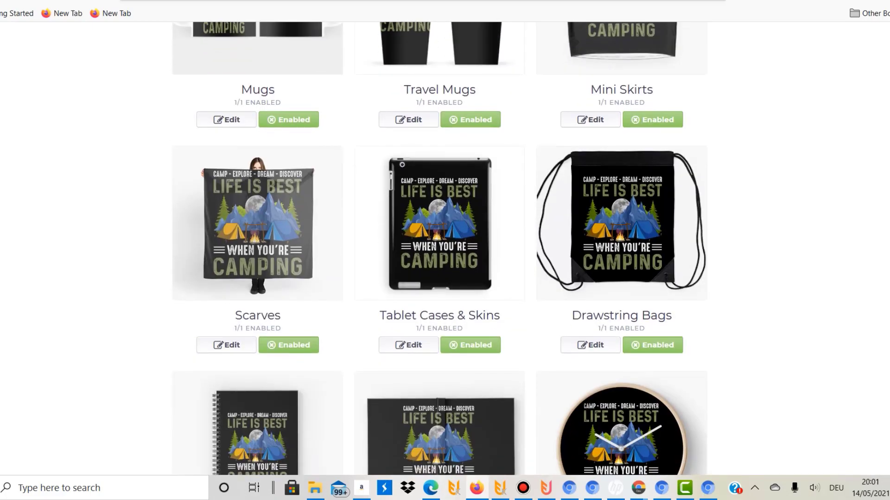
{"action": "scroll", "coordinate": [440, 247], "scroll_direction": "up", "scroll_amount": 9}
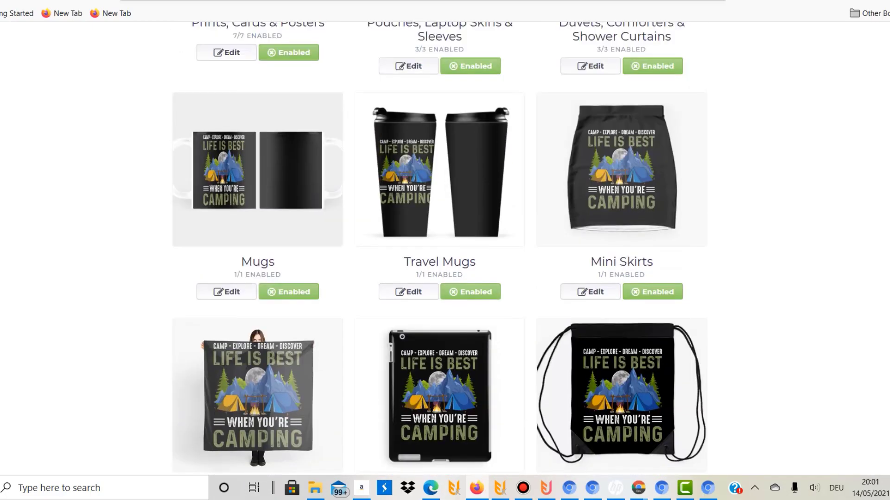
{"action": "scroll", "coordinate": [439, 248], "scroll_direction": "up", "scroll_amount": 4}
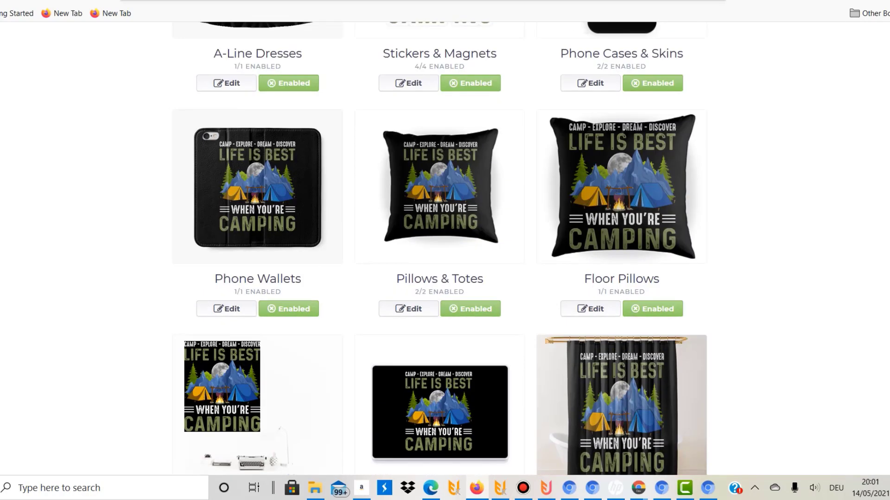
{"action": "scroll", "coordinate": [440, 248], "scroll_direction": "down", "scroll_amount": 1}
{"action": "scroll", "coordinate": [439, 248], "scroll_direction": "down", "scroll_amount": 4}
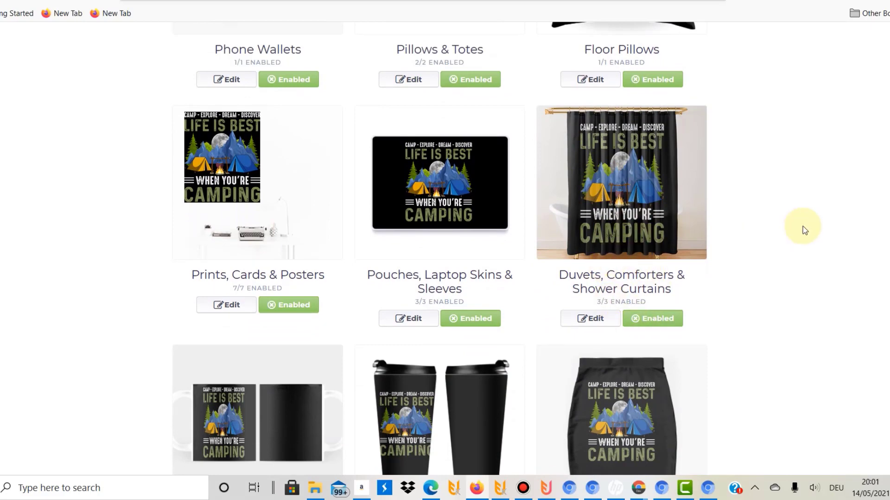
{"action": "scroll", "coordinate": [439, 248], "scroll_direction": "down", "scroll_amount": 8}
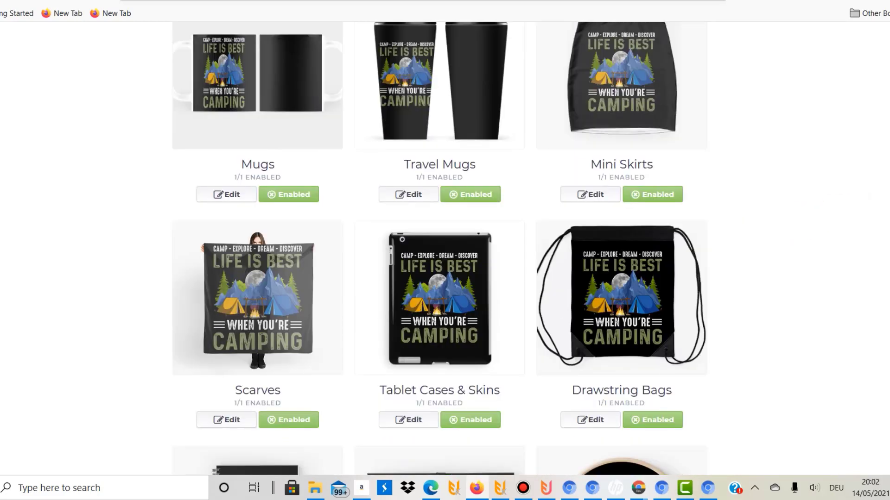
{"action": "scroll", "coordinate": [215, 248], "scroll_direction": "up", "scroll_amount": 3}
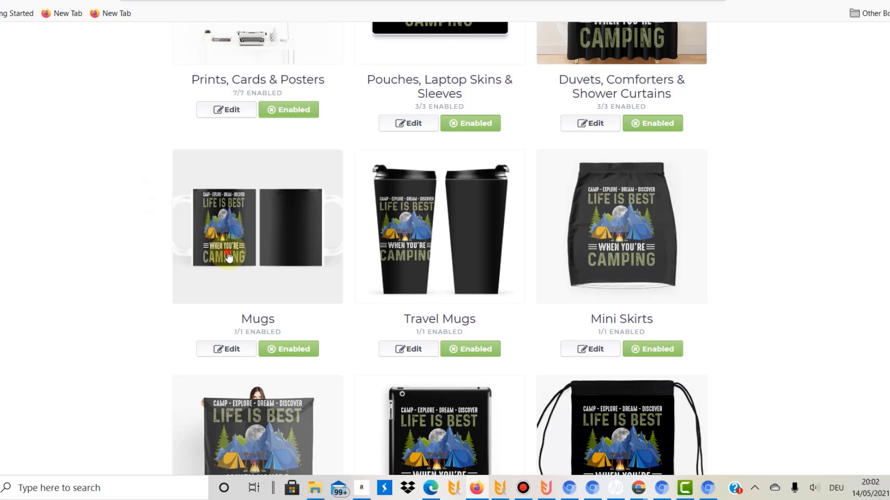
Try the mug design in the middle of the print area, and move it back to its place on the front side.
{"action": "left_click", "coordinate": [205, 182]}
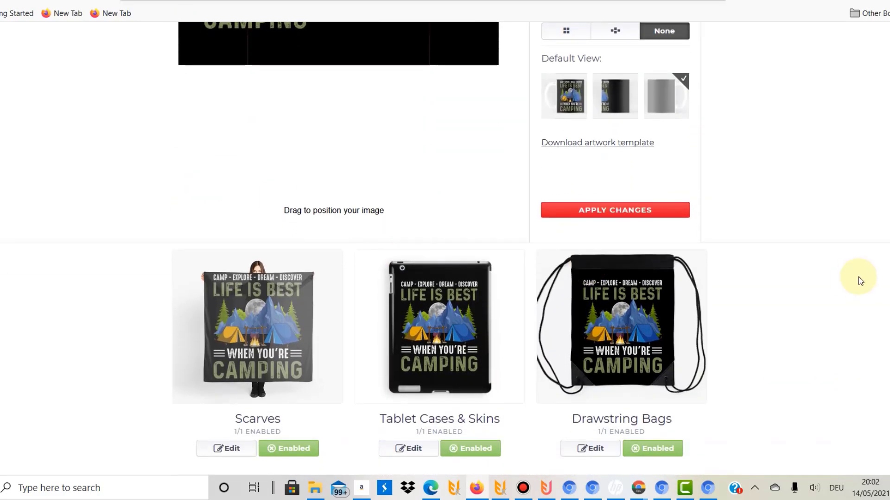
{"action": "scroll", "coordinate": [860, 278], "scroll_direction": "up", "scroll_amount": 10}
{"action": "scroll", "coordinate": [437, 248], "scroll_direction": "down", "scroll_amount": 2}
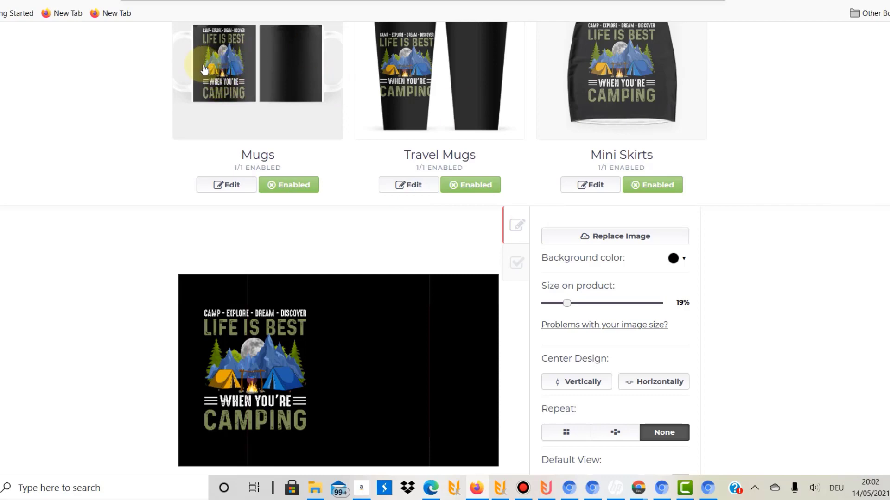
{"action": "left_click_drag", "start_coordinate": [272, 368], "coordinate": [351, 364]}
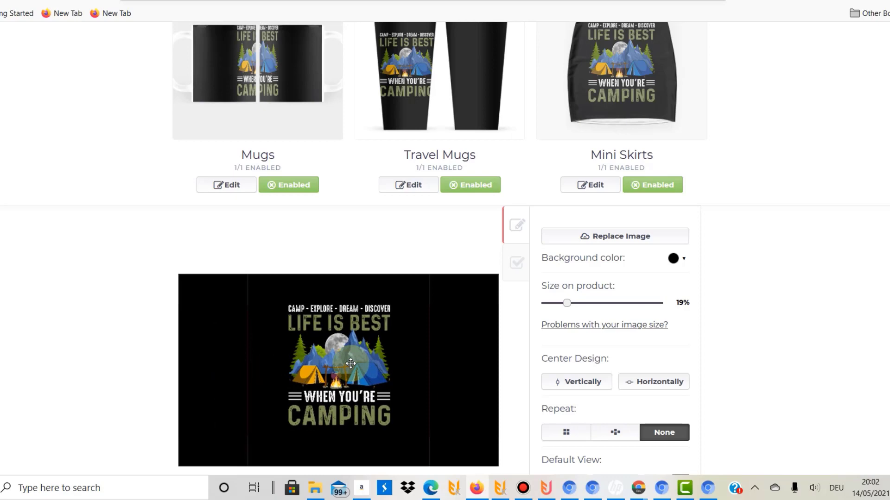
{"action": "left_click_drag", "start_coordinate": [351, 364], "coordinate": [266, 369]}
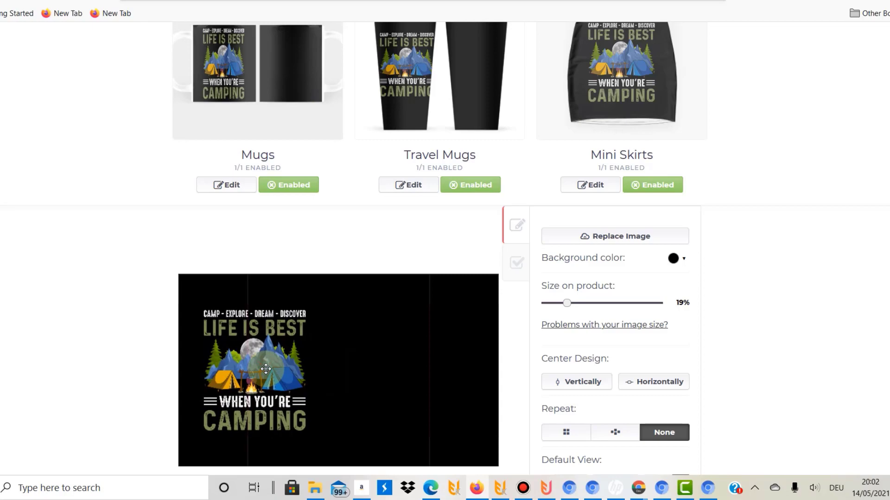
Set the default product in the shop to T-Shirt for the camping work.
{"action": "scroll", "coordinate": [440, 250], "scroll_direction": "down", "scroll_amount": 10}
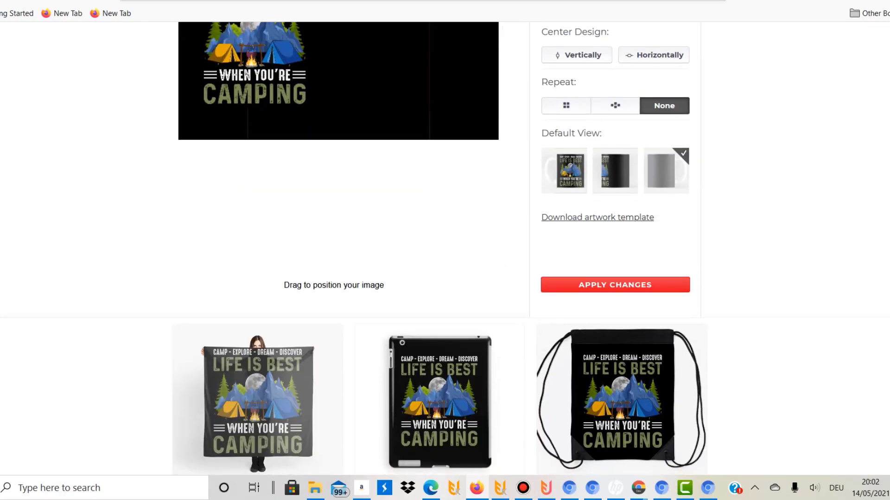
{"action": "scroll", "coordinate": [440, 250], "scroll_direction": "down", "scroll_amount": 6}
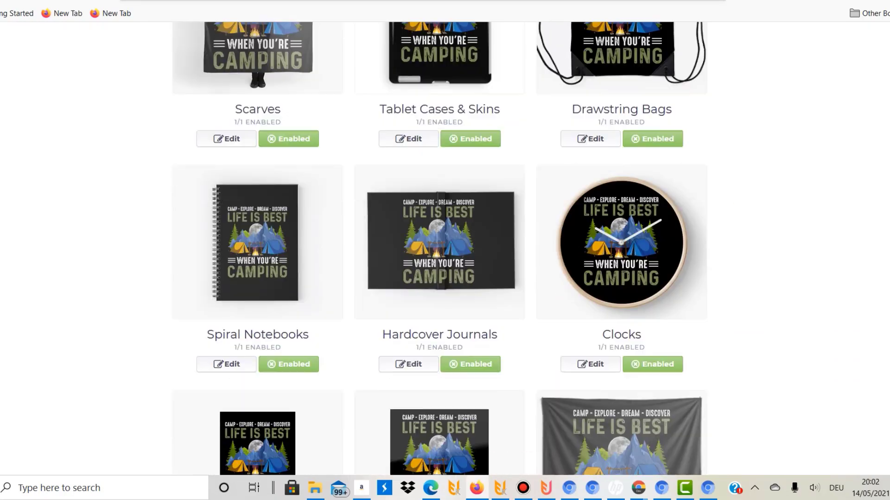
{"action": "scroll", "coordinate": [440, 250], "scroll_direction": "down", "scroll_amount": 12}
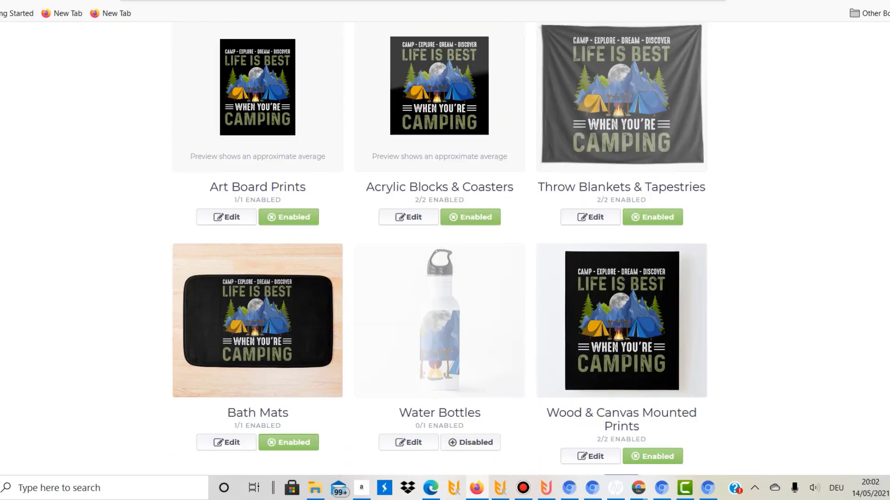
{"action": "scroll", "coordinate": [440, 250], "scroll_direction": "down", "scroll_amount": 5}
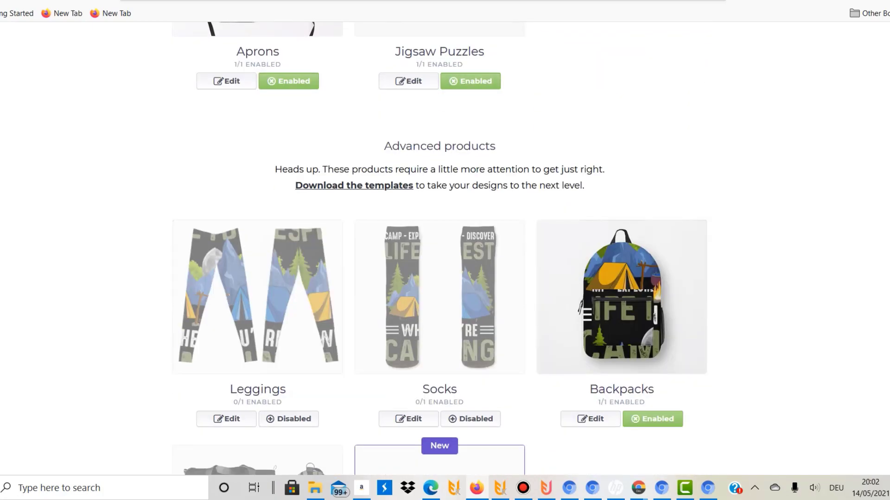
{"action": "scroll", "coordinate": [440, 250], "scroll_direction": "down", "scroll_amount": 11}
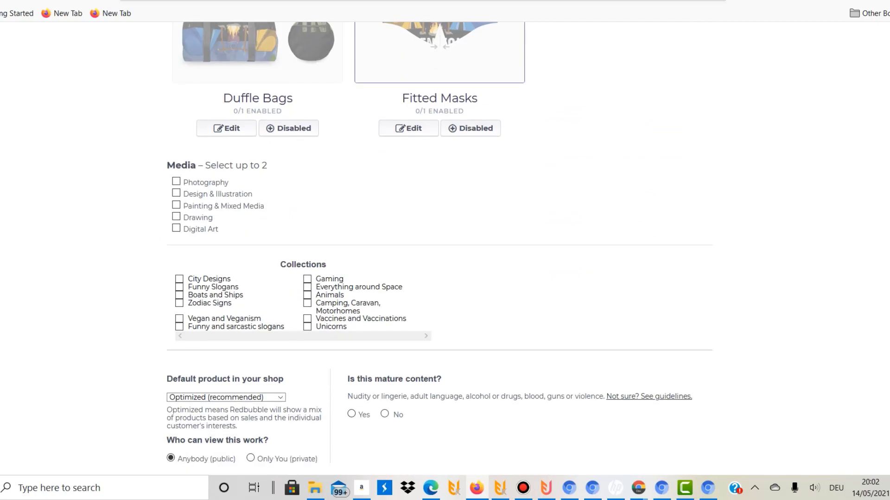
{"action": "scroll", "coordinate": [440, 250], "scroll_direction": "down", "scroll_amount": 2}
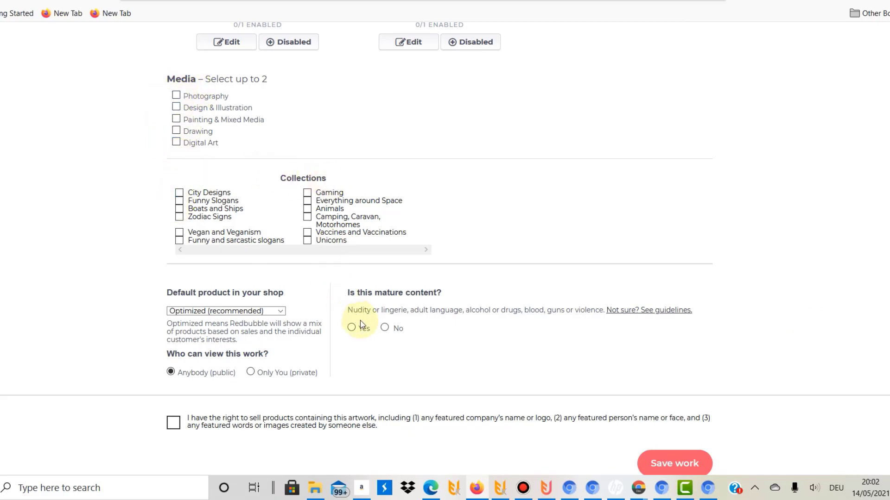
{"action": "left_click", "coordinate": [216, 311]}
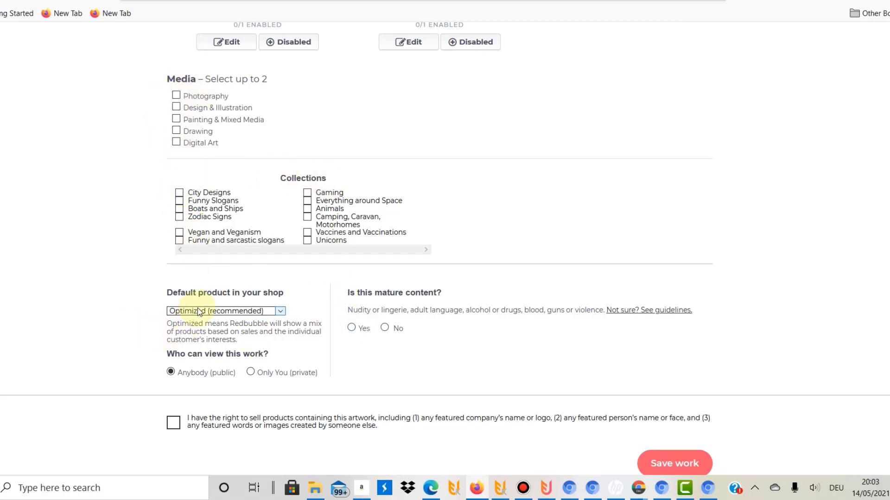
{"action": "left_click", "coordinate": [216, 314]}
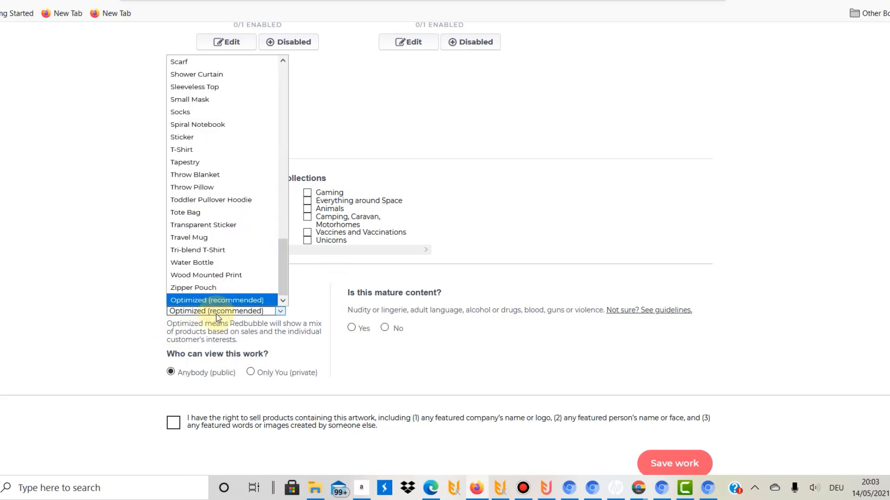
{"action": "left_click", "coordinate": [204, 150]}
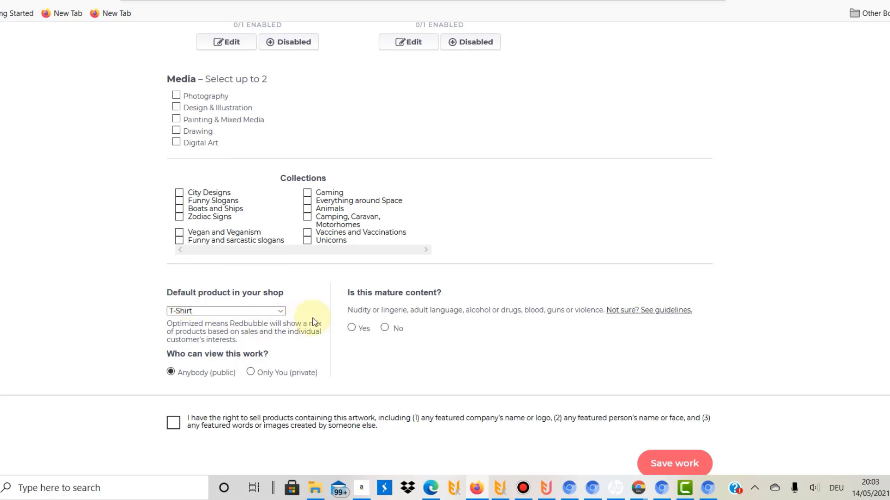
Mark the work as not mature content, confirm the right to sell the artwork, and save the work.
{"action": "left_click", "coordinate": [383, 328]}
{"action": "left_click", "coordinate": [173, 423]}
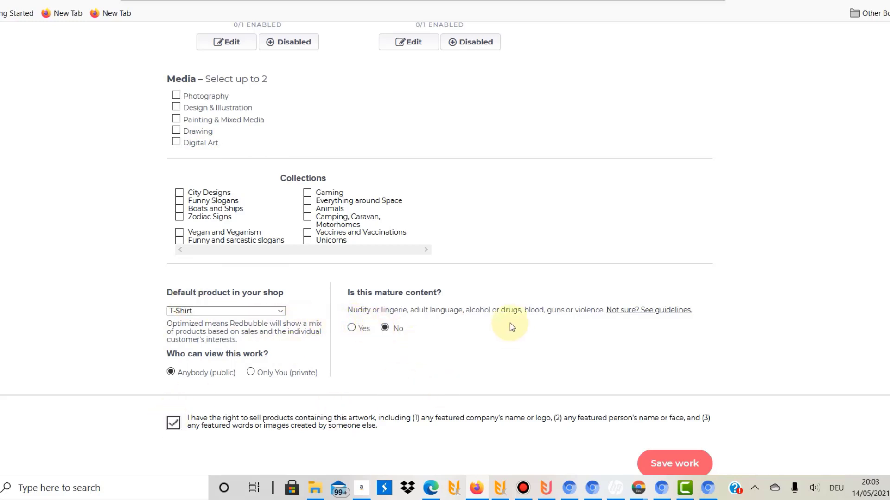
{"action": "scroll", "coordinate": [730, 361], "scroll_direction": "down", "scroll_amount": 5}
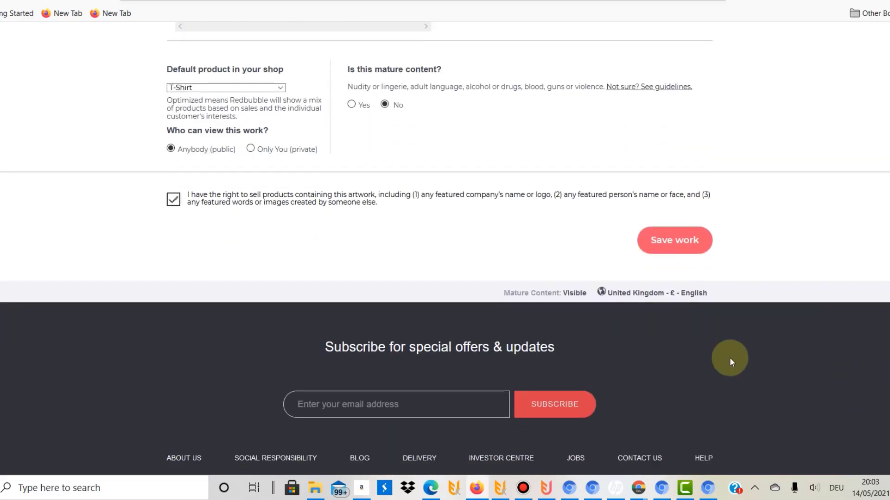
{"action": "left_click", "coordinate": [675, 238]}
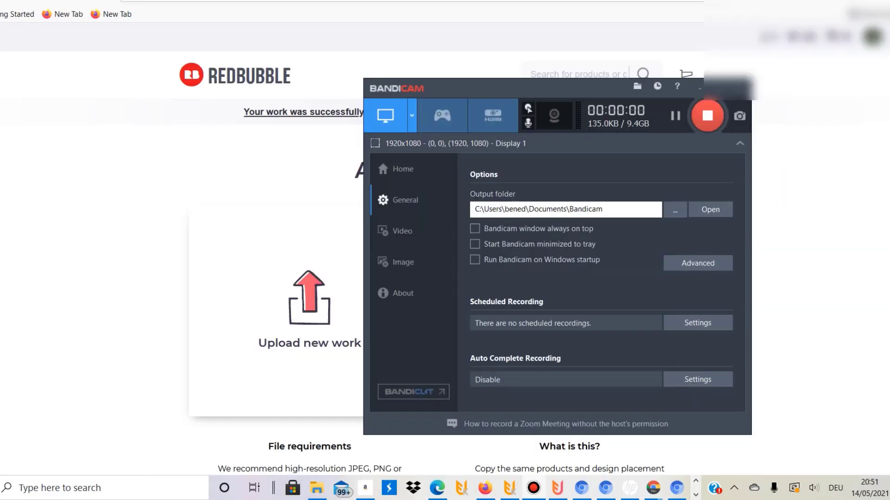
Check the Redbubble.com default template setting in Flying Upload Pro, and open the camping work's Copy settings page from the Redbubble portfolio.
{"action": "left_click", "coordinate": [868, 181]}
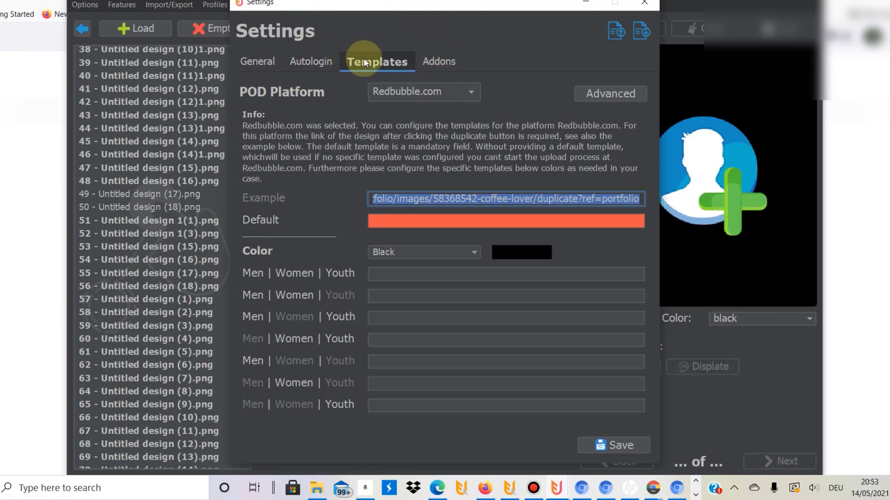
{"action": "left_click", "coordinate": [396, 221]}
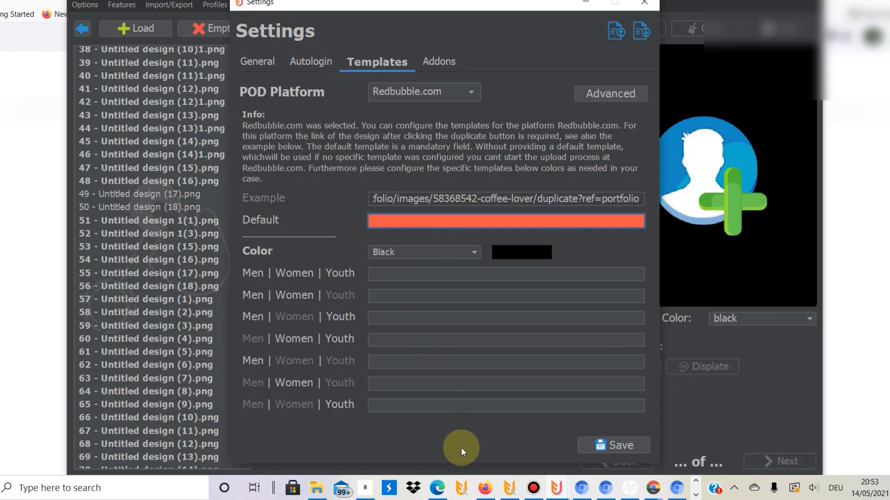
{"action": "left_click", "coordinate": [482, 486]}
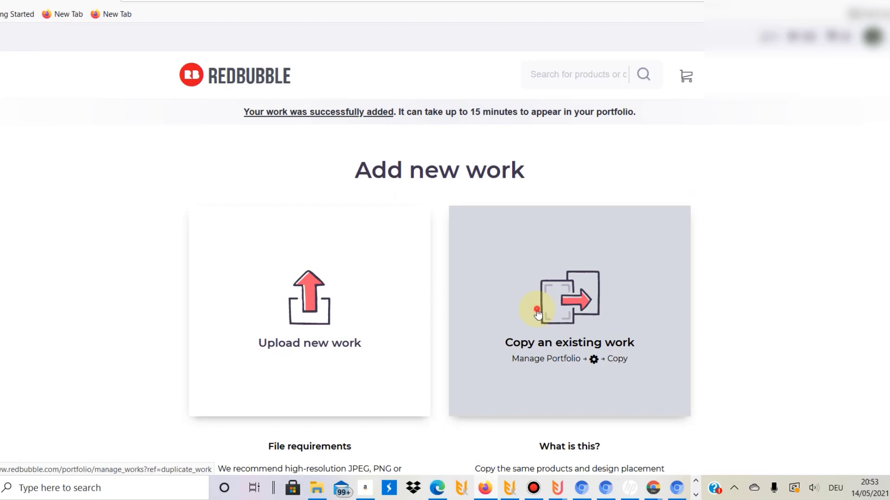
{"action": "left_click", "coordinate": [538, 314]}
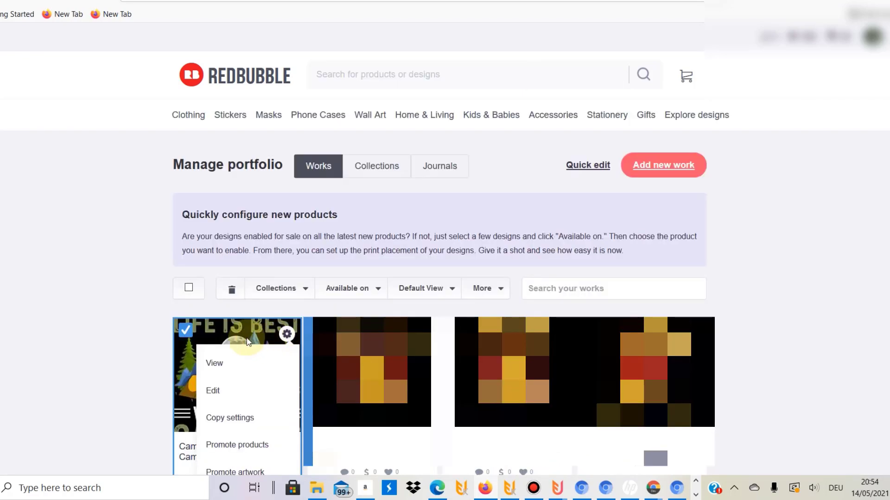
{"action": "left_click", "coordinate": [219, 419]}
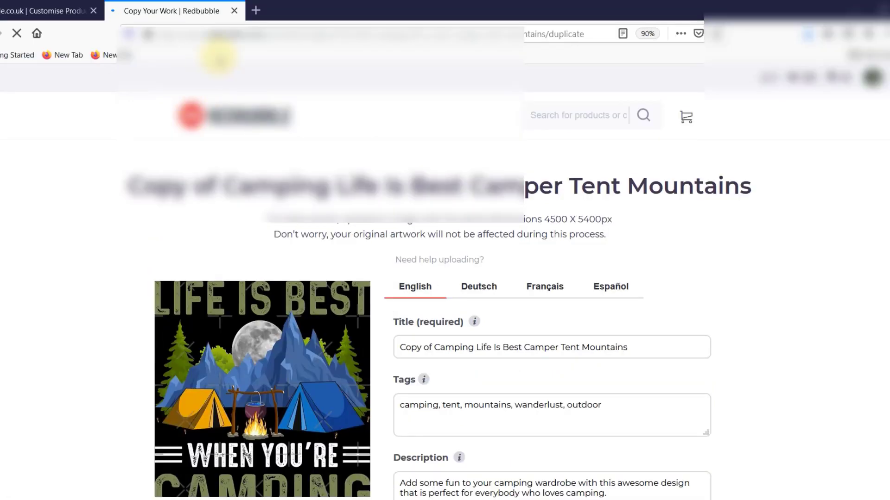
Copy the address of the camping work's duplicate page and enter it as the Default Redbubble.com template in the Flying Upload Pro settings.
{"action": "left_click", "coordinate": [246, 0]}
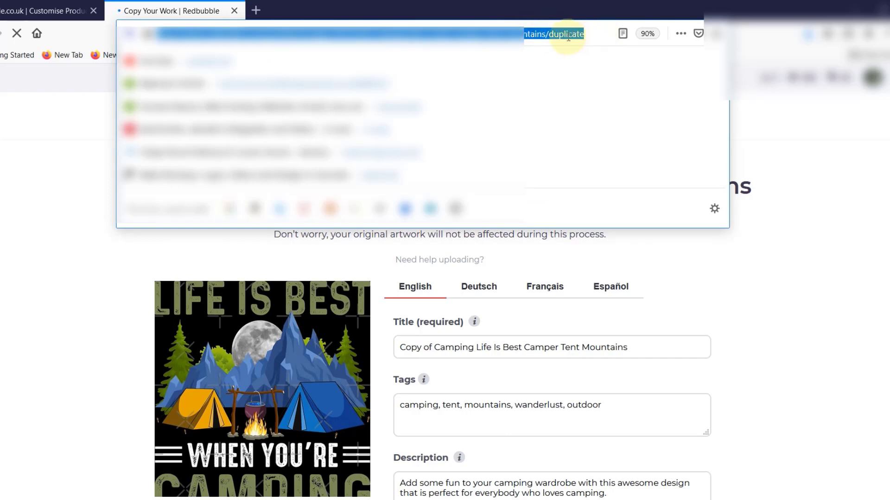
{"action": "mouse_move", "coordinate": [421, 17]}
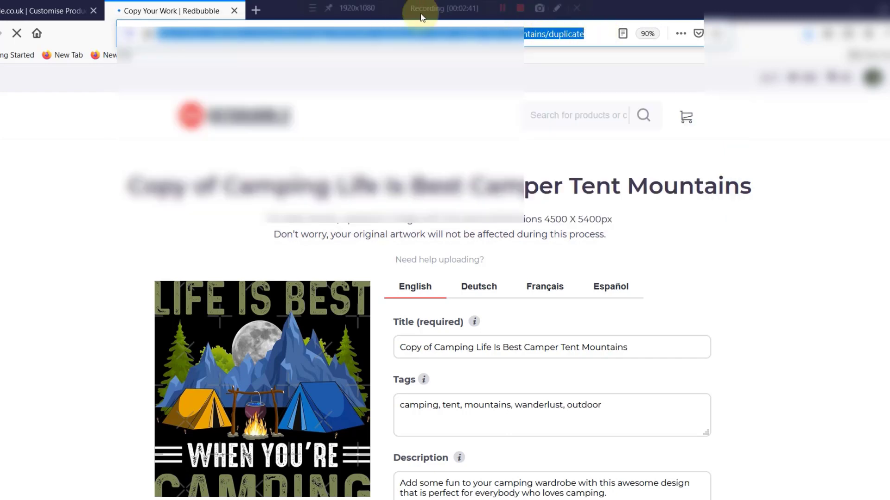
{"action": "left_click_drag", "start_coordinate": [437, 33], "coordinate": [694, 34]}
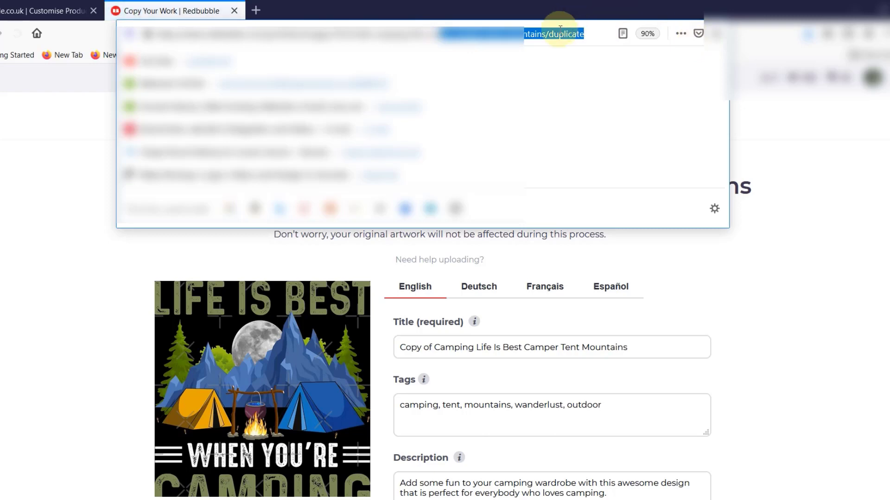
{"action": "key", "text": "ctrl+a"}
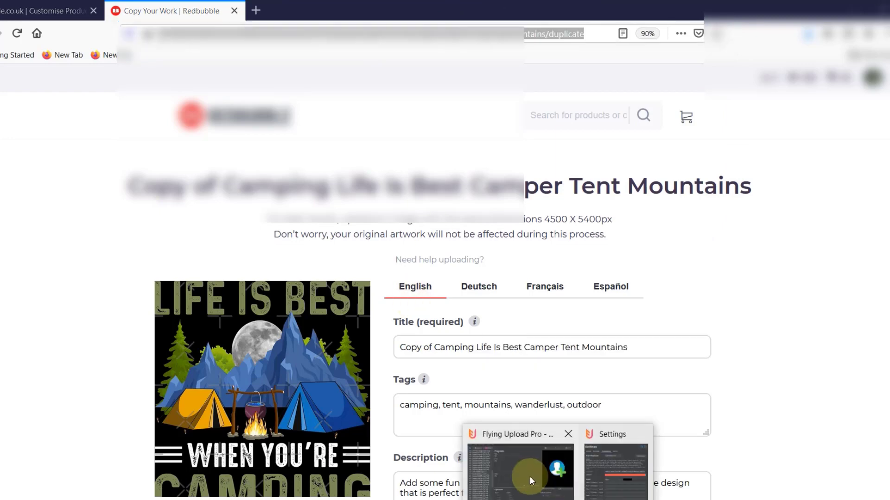
{"action": "left_click", "coordinate": [600, 490]}
{"action": "left_click", "coordinate": [396, 268]}
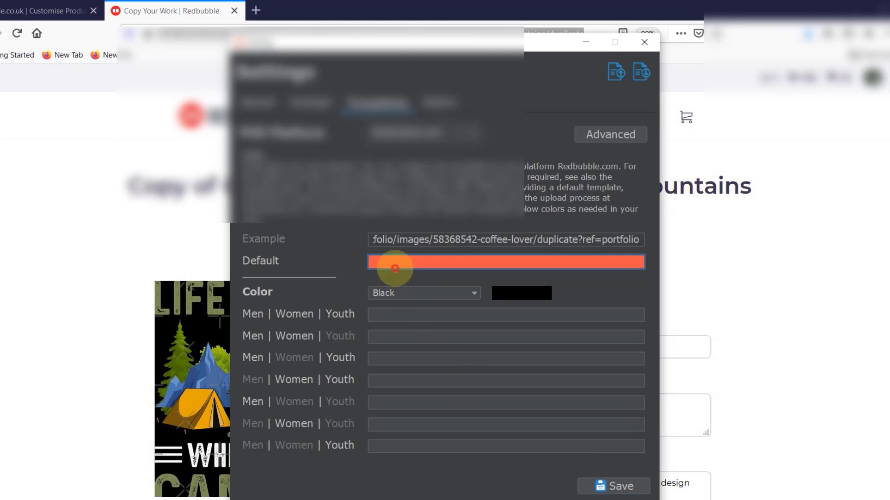
{"action": "key", "text": "ctrl+v"}
Enter the same duplicate link as the Black template for Men, Women and Youth, and save the settings.
{"action": "left_click", "coordinate": [393, 313]}
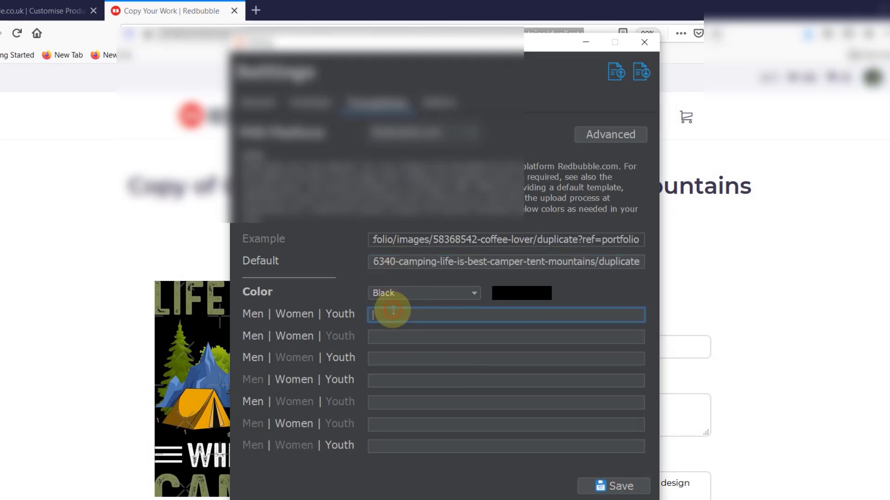
{"action": "type", "text": "6340-camping-life-is-best-camper-tent-mountains/duplicate"}
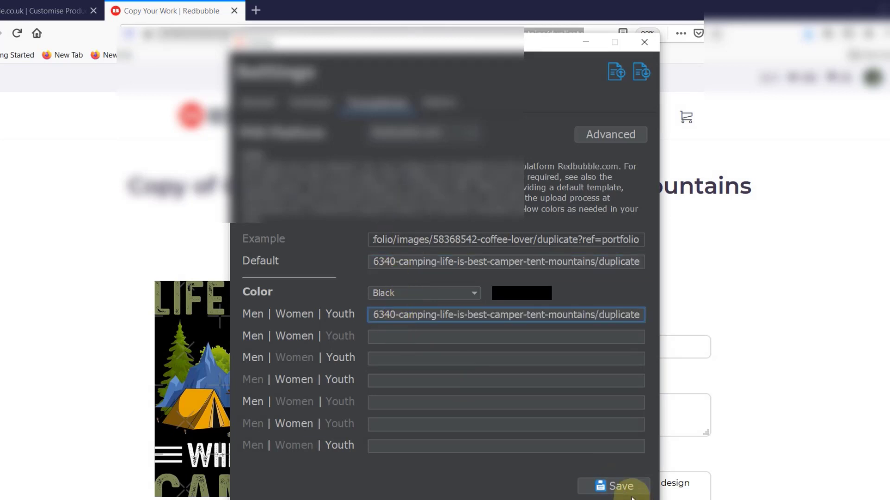
{"action": "left_click", "coordinate": [618, 492]}
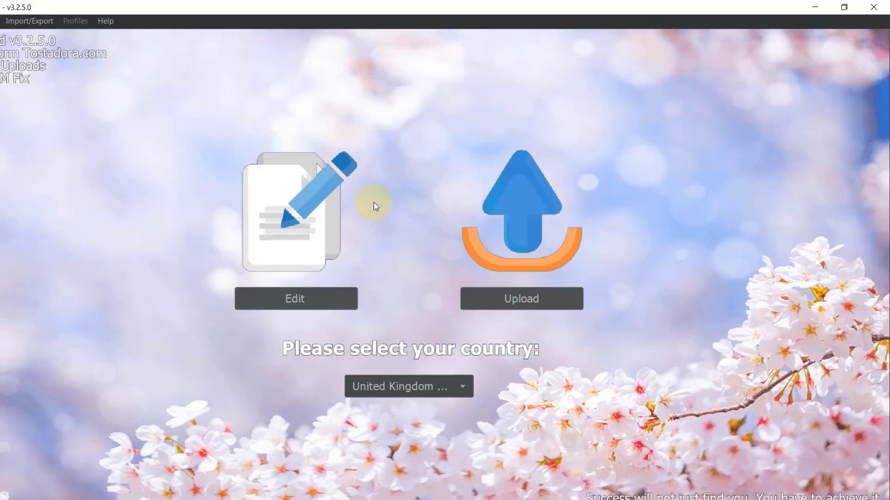
Open the upload section of Flying Upload Pro and start the Redbubble.com upload.
{"action": "left_click", "coordinate": [513, 299]}
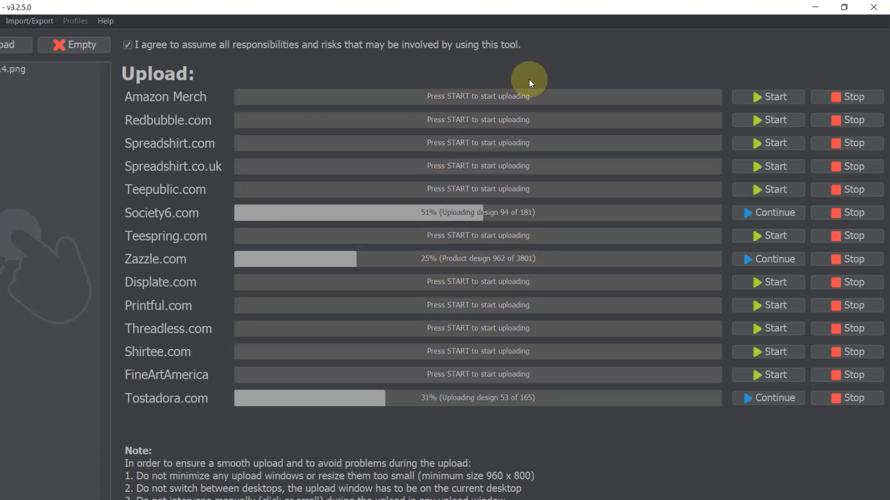
{"action": "left_click", "coordinate": [760, 122]}
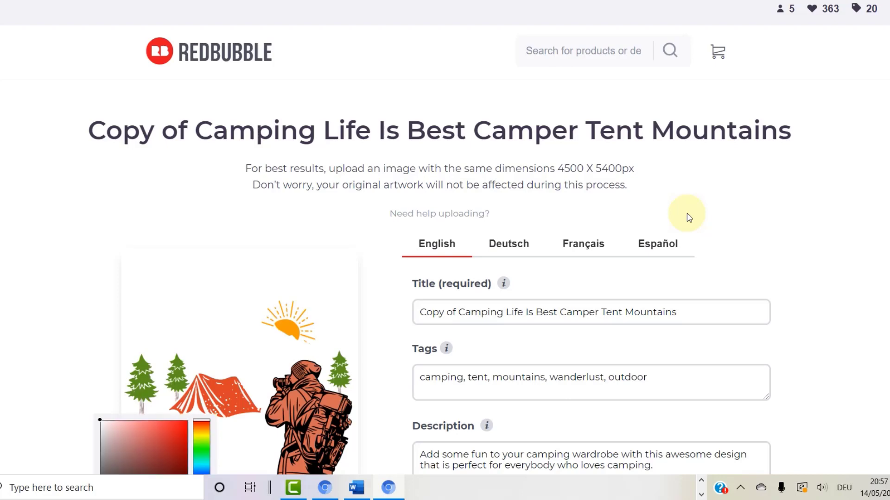
Confirm the background color #000000 and set the copied work's English title to "See The World With A Backpack Hiking".
{"action": "scroll", "coordinate": [688, 218], "scroll_direction": "down", "scroll_amount": 5}
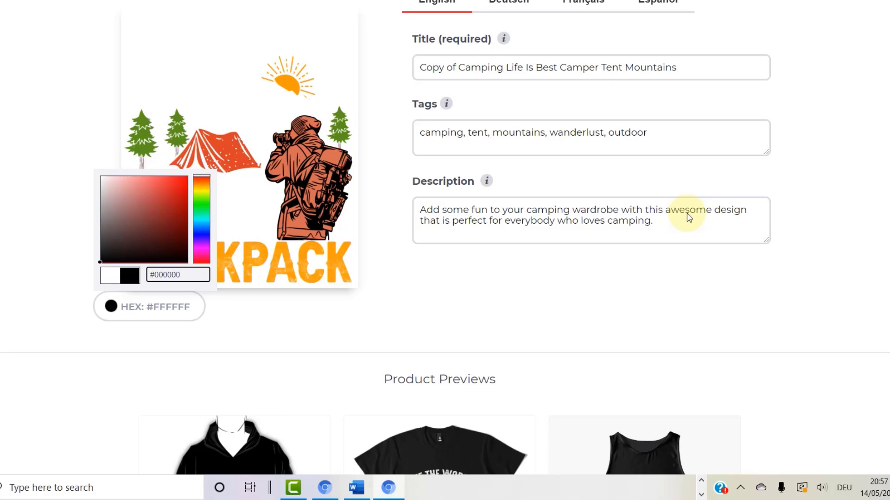
{"action": "key", "text": "Return"}
{"action": "key", "text": "ctrl+a"}
{"action": "key", "text": "BackSpace"}
{"action": "type", "text": "See Th"}
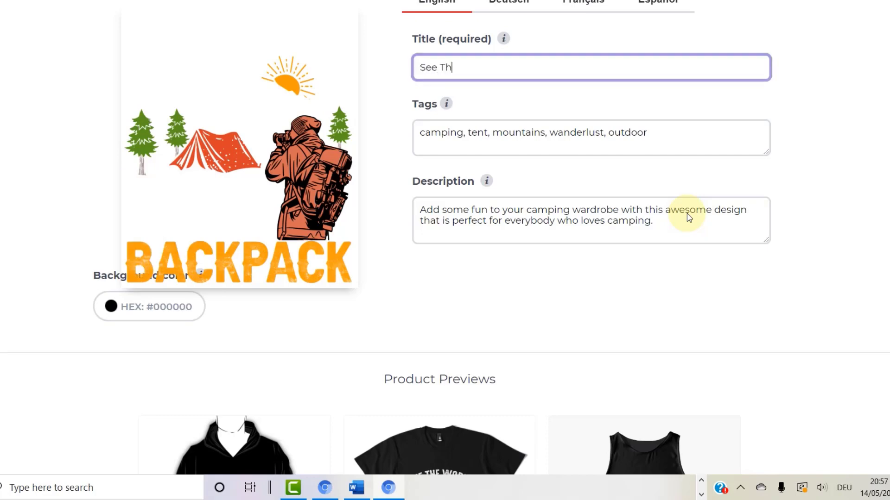
{"action": "type", "text": "e World With A Backpack Hiking"}
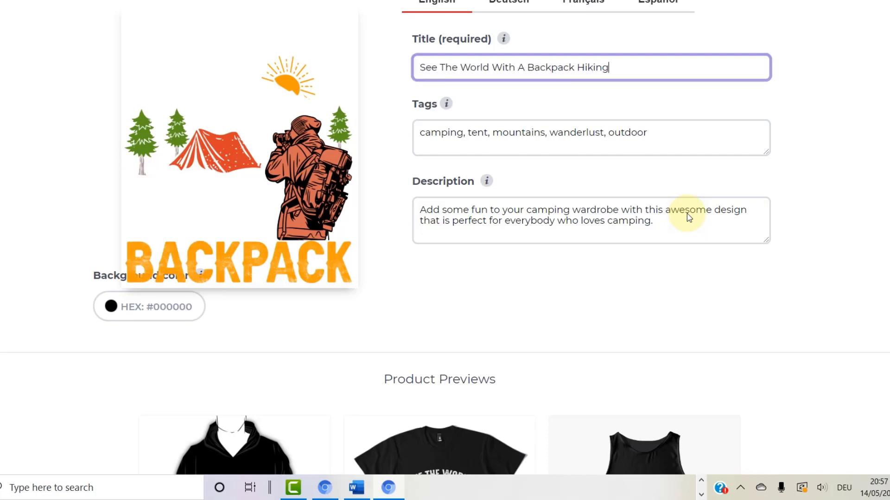
Replace the English tags with "hiking retro, national parks, cool camping, camping hiking, family trip, hiking, camping, backpacking,".
{"action": "key", "text": "Tab"}
{"action": "key", "text": "ctrl+a"}
{"action": "type", "text": "hiking retro, nationa"}
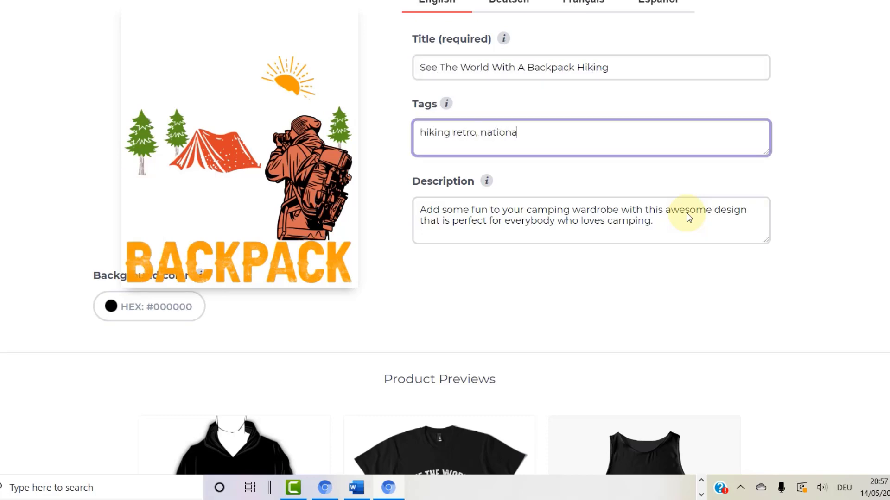
{"action": "type", "text": "l parks, cool camping, camping hik"}
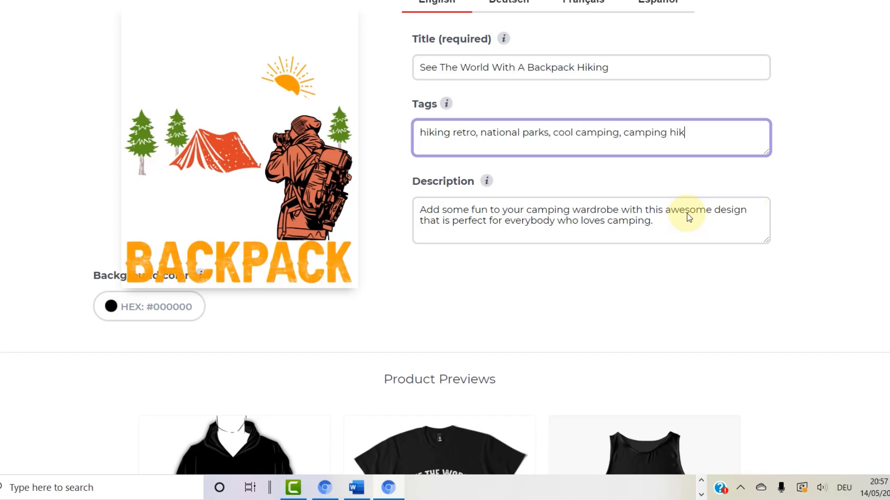
{"action": "type", "text": "ing, family trip, hiking, camping, ba"}
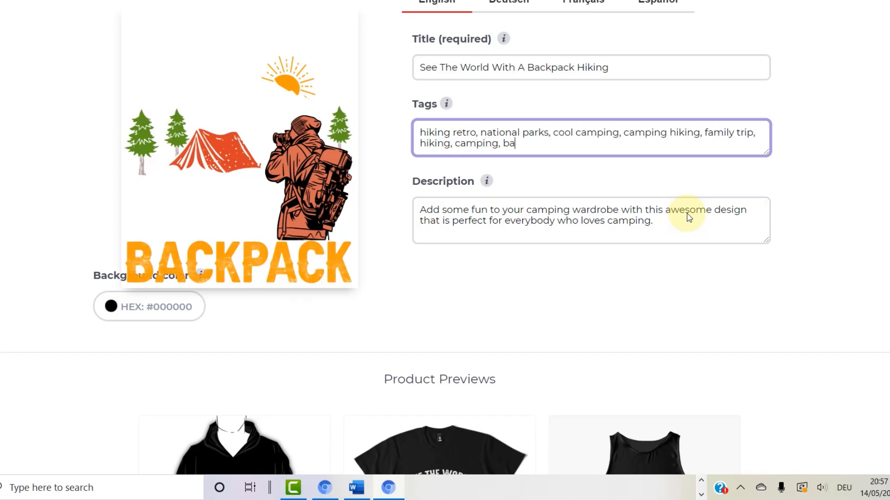
{"action": "type", "text": "ckpacking,"}
Set the English description to "Add some fun to your wardrobe with this awesome design that is perfect for every backpacker." plus a hiking gift sentence.
{"action": "key", "text": "Tab"}
{"action": "key", "text": "ctrl+a"}
{"action": "type", "text": "Add some fun"}
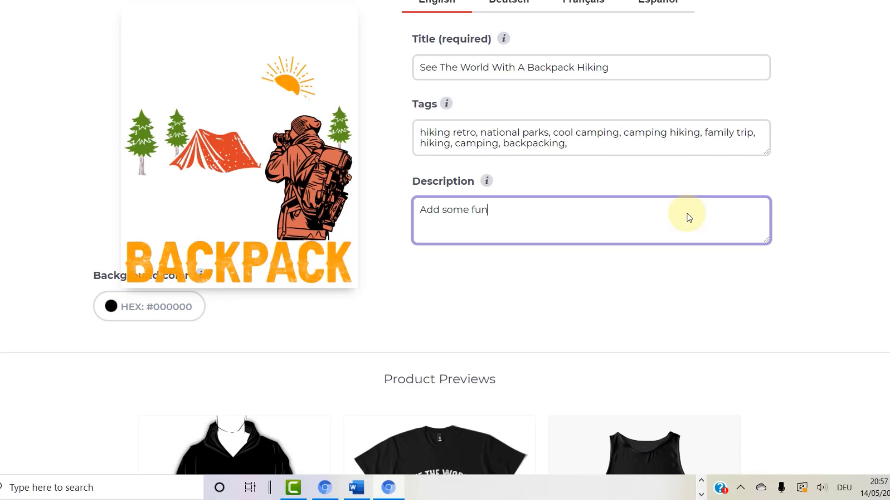
{"action": "type", "text": " to your wardrobe with this awes"}
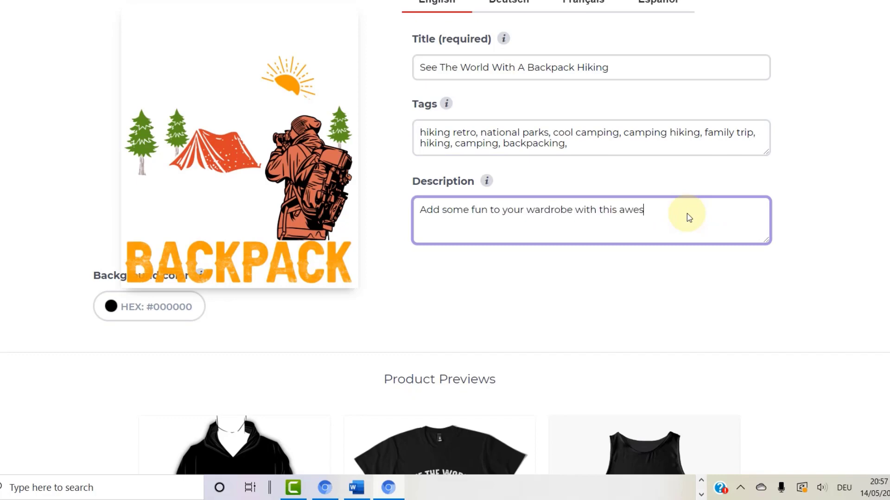
{"action": "type", "text": "ome design that is perfect for every"}
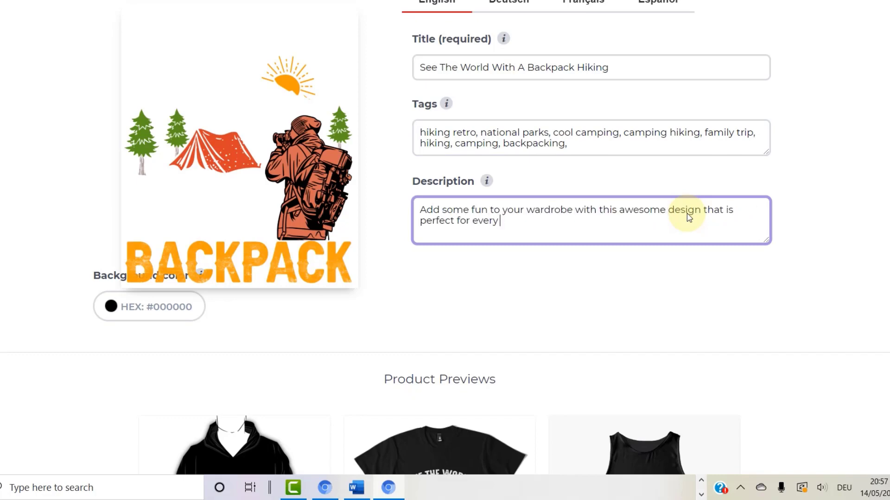
{"action": "type", "text": " backpacker. It would also be a great "}
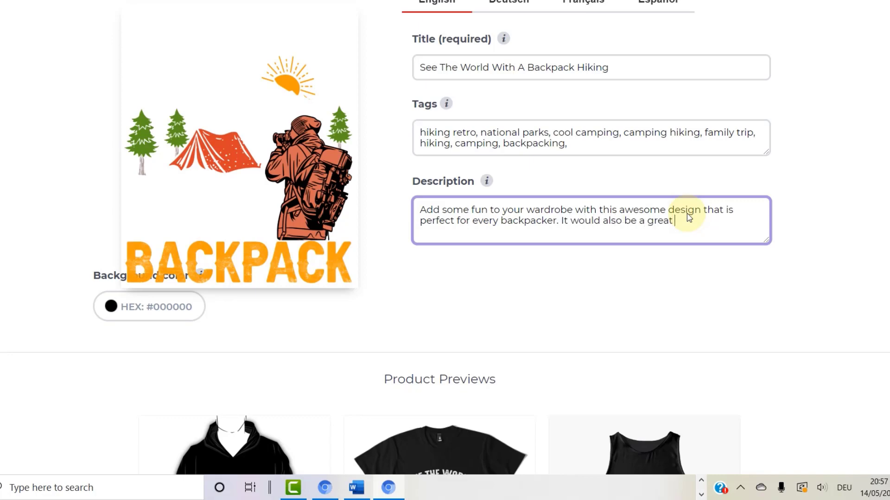
{"action": "type", "text": "gift for everyone w"}
{"action": "type", "text": "hiking and mountains."}
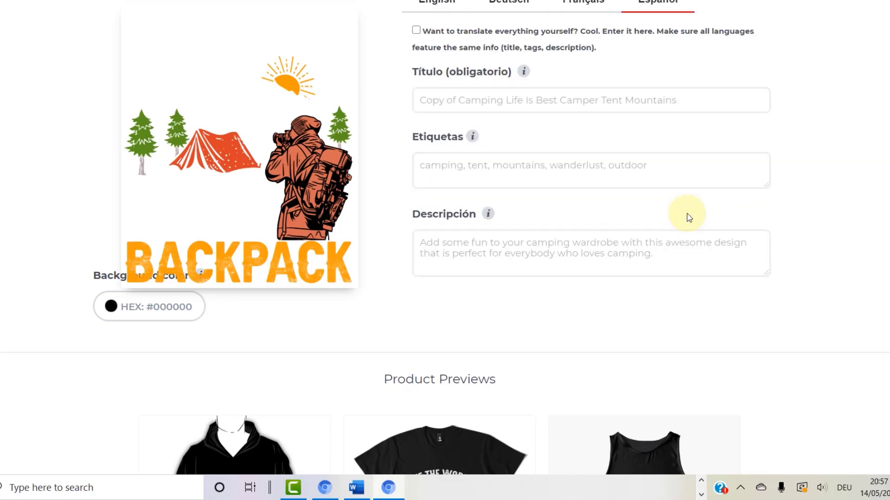
Let the automatic upload of the backpack design to Redbubble.com finish and dismiss the completion message.
{"action": "scroll", "coordinate": [689, 218], "scroll_direction": "down", "scroll_amount": 20}
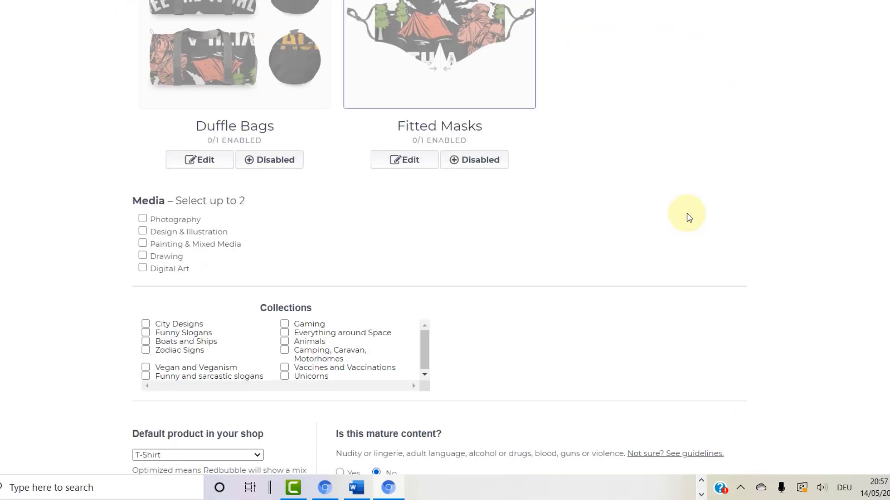
{"action": "scroll", "coordinate": [689, 218], "scroll_direction": "down", "scroll_amount": 10}
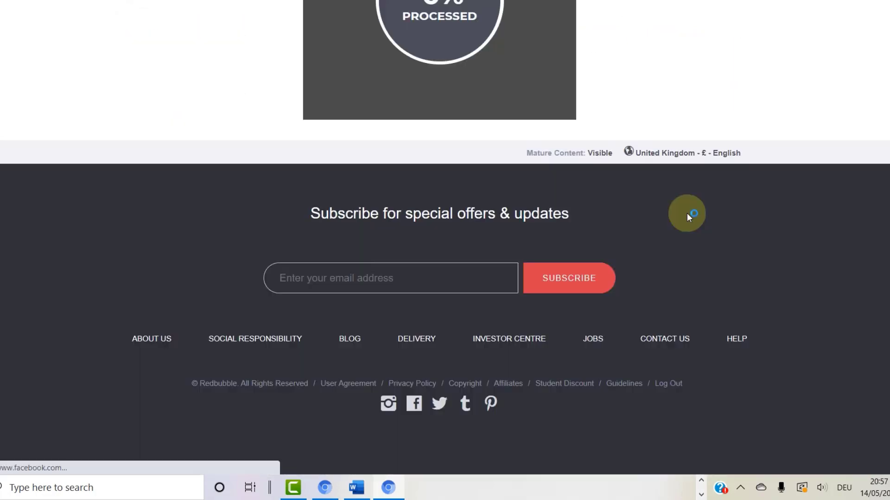
{"action": "scroll", "coordinate": [689, 218], "scroll_direction": "up", "scroll_amount": 8}
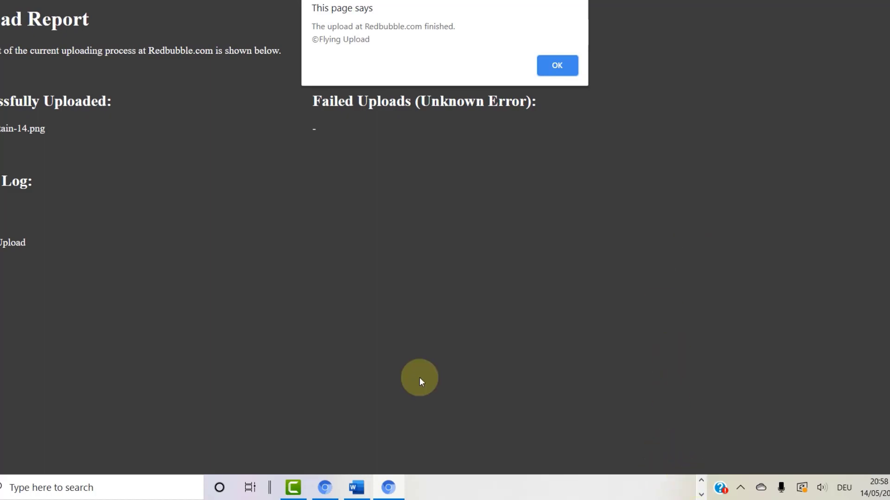
{"action": "left_click", "coordinate": [557, 66]}
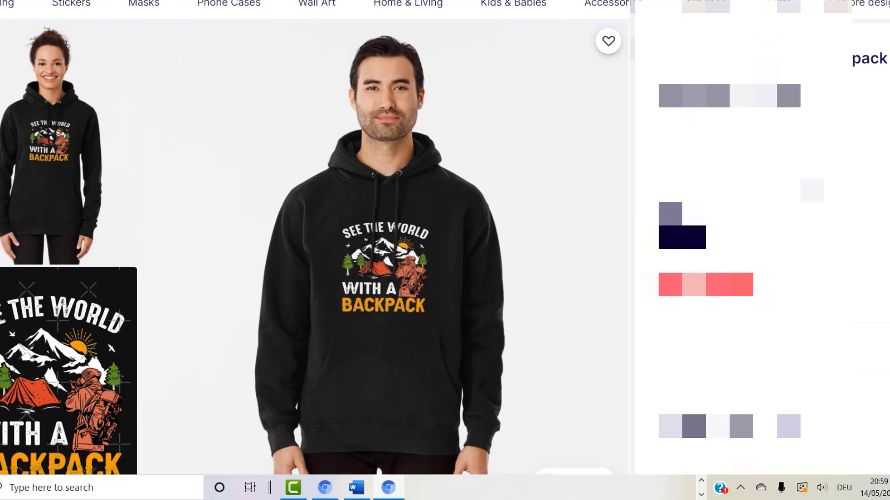
Review the published backpack design on its hoodie page and browse the other products it is available on.
{"action": "scroll", "coordinate": [315, 241], "scroll_direction": "down", "scroll_amount": 2}
{"action": "scroll", "coordinate": [313, 236], "scroll_direction": "down", "scroll_amount": 12}
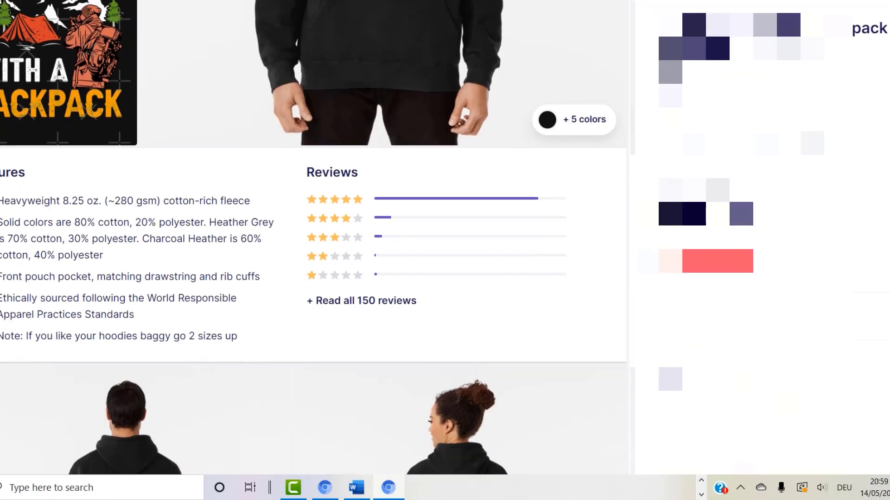
{"action": "scroll", "coordinate": [505, 274], "scroll_direction": "down", "scroll_amount": 8}
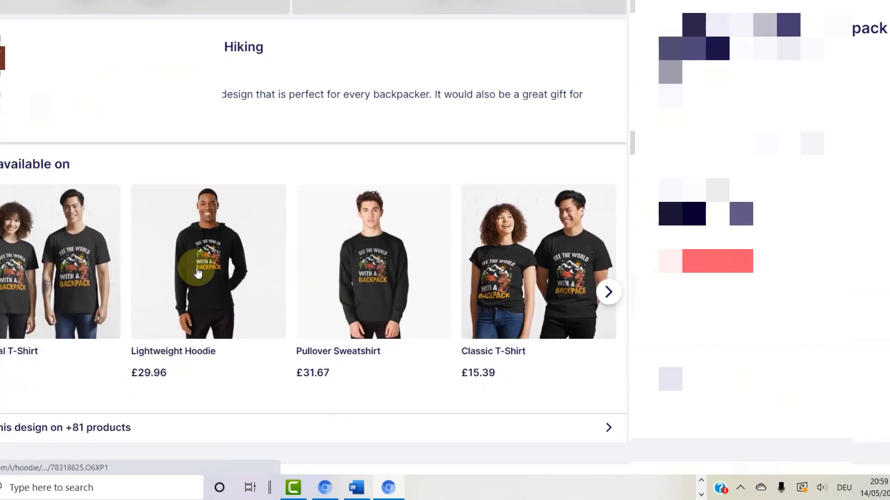
{"action": "left_click", "coordinate": [607, 293]}
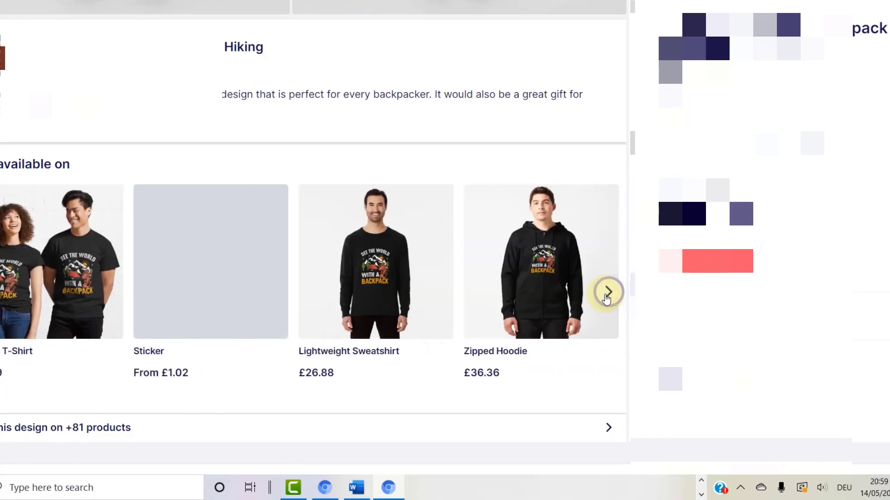
{"action": "left_click", "coordinate": [607, 294]}
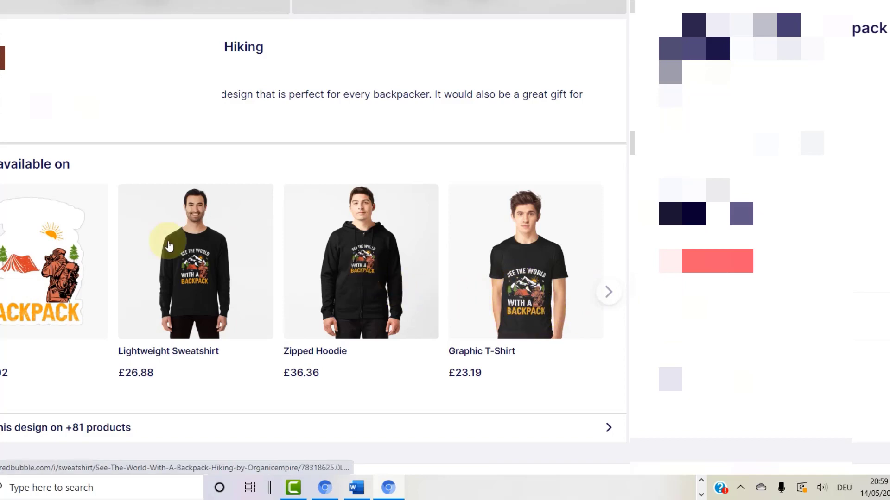
Open the Graphic T-Shirt and Active T-Shirt pages of the backpack design and check how the print is placed.
{"action": "left_click", "coordinate": [520, 308]}
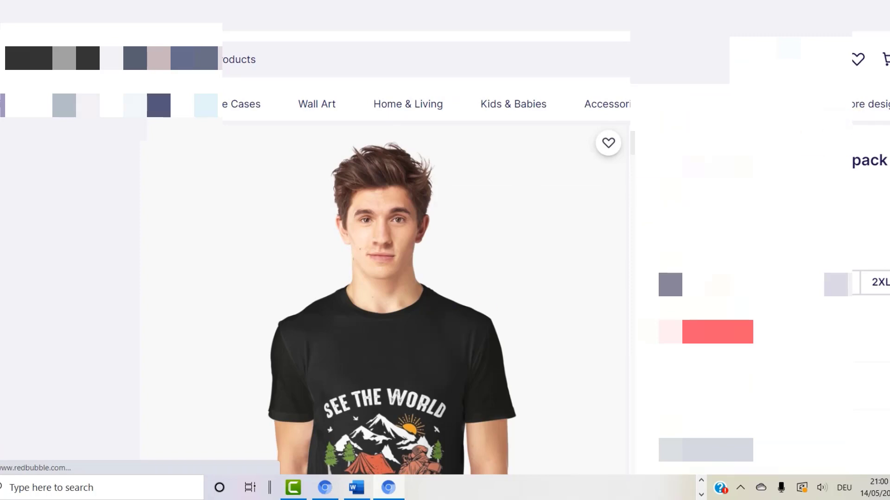
{"action": "scroll", "coordinate": [306, 232], "scroll_direction": "down", "scroll_amount": 5}
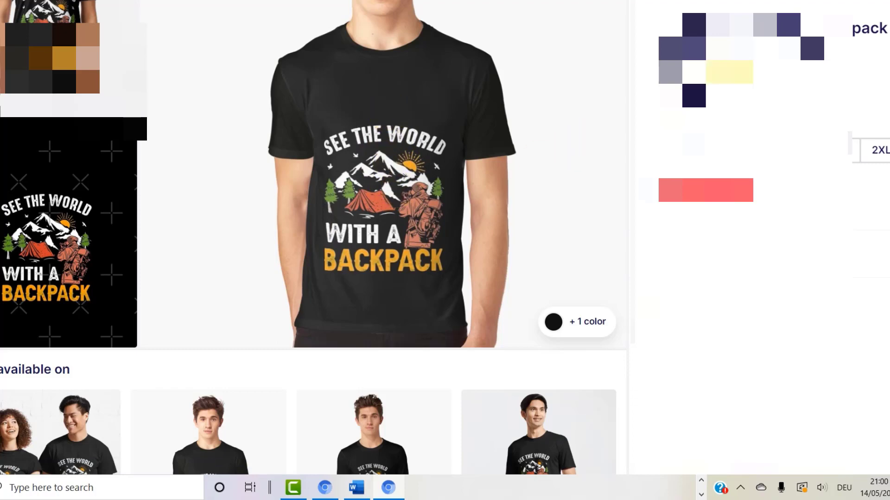
{"action": "scroll", "coordinate": [401, 193], "scroll_direction": "down", "scroll_amount": 5}
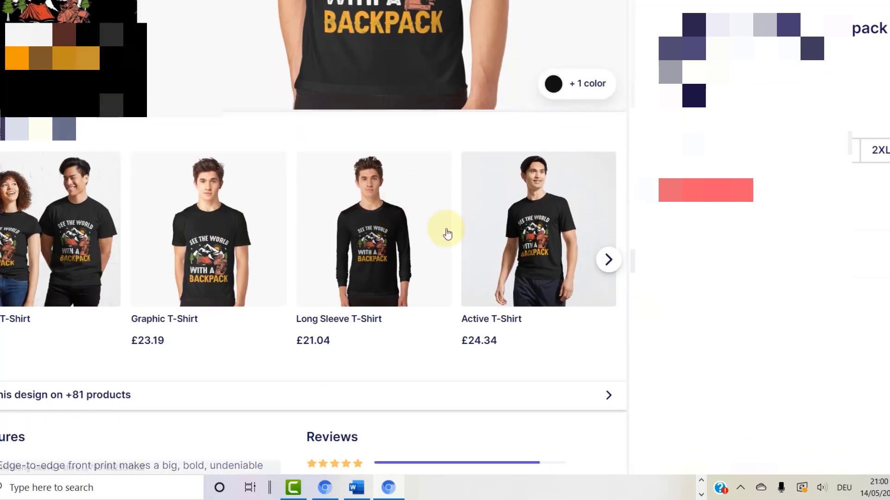
{"action": "left_click", "coordinate": [539, 258]}
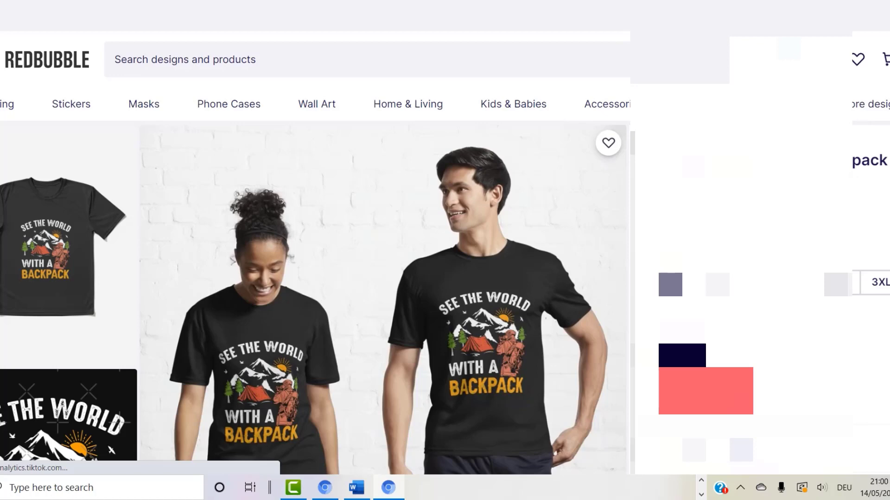
{"action": "scroll", "coordinate": [170, 193], "scroll_direction": "down", "scroll_amount": 4}
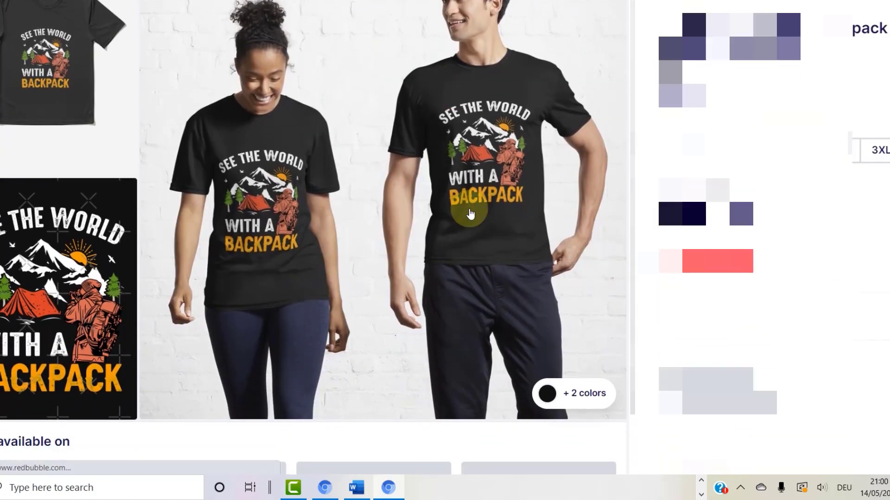